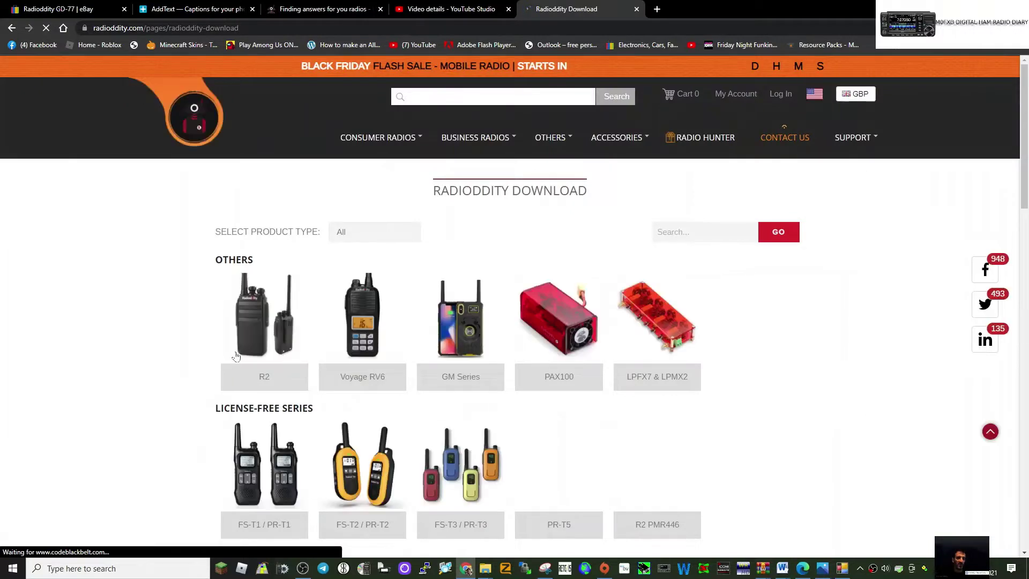
# Download GD-77 Firmware V4.3.6 [Ham Version] from the GD-77 entry in the GD Series on the Radioddity download page.
pyautogui.scroll(-5, 278, 457)
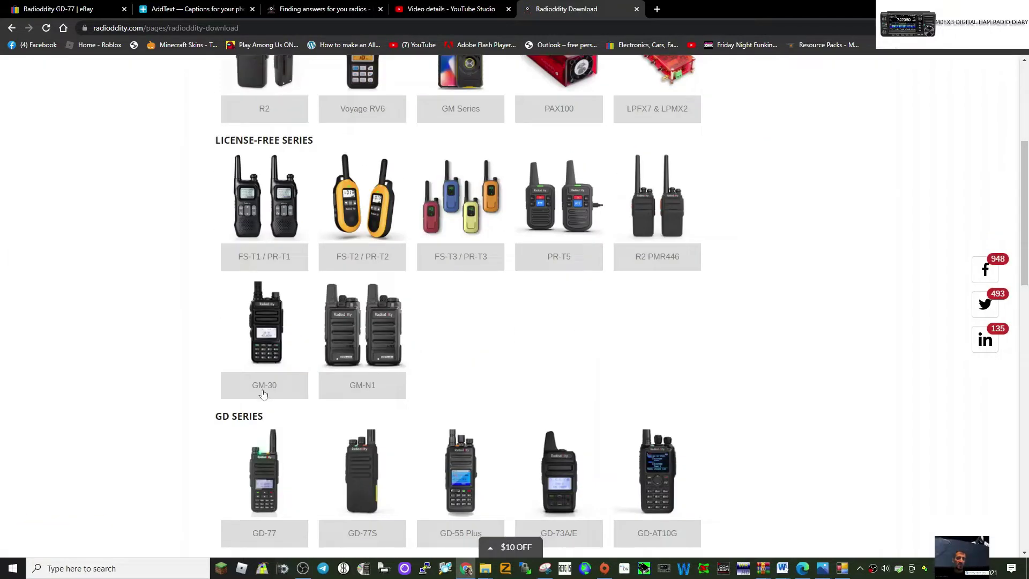
pyautogui.scroll(-2, 265, 394)
pyautogui.click(271, 425)
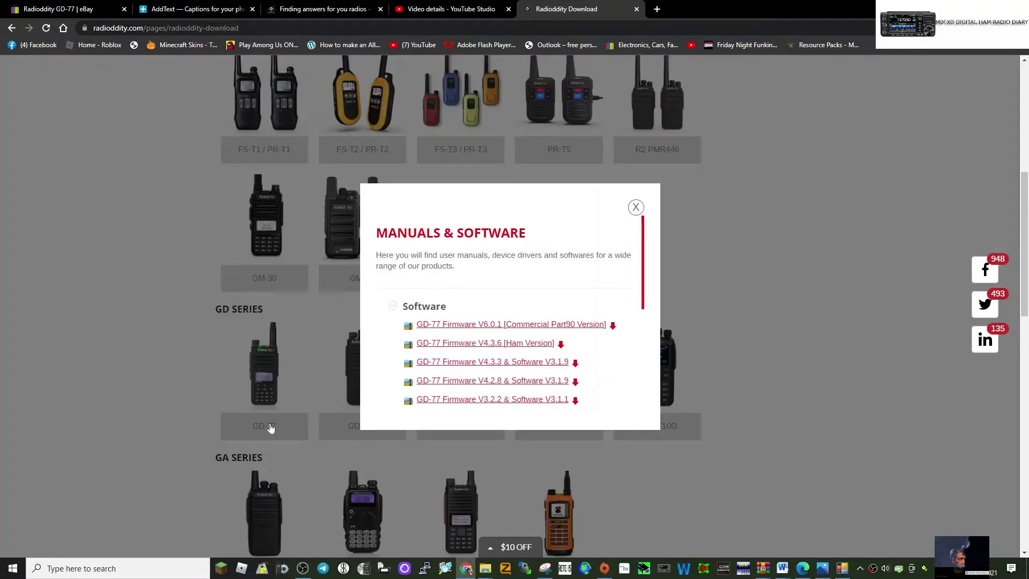
pyautogui.click(495, 345)
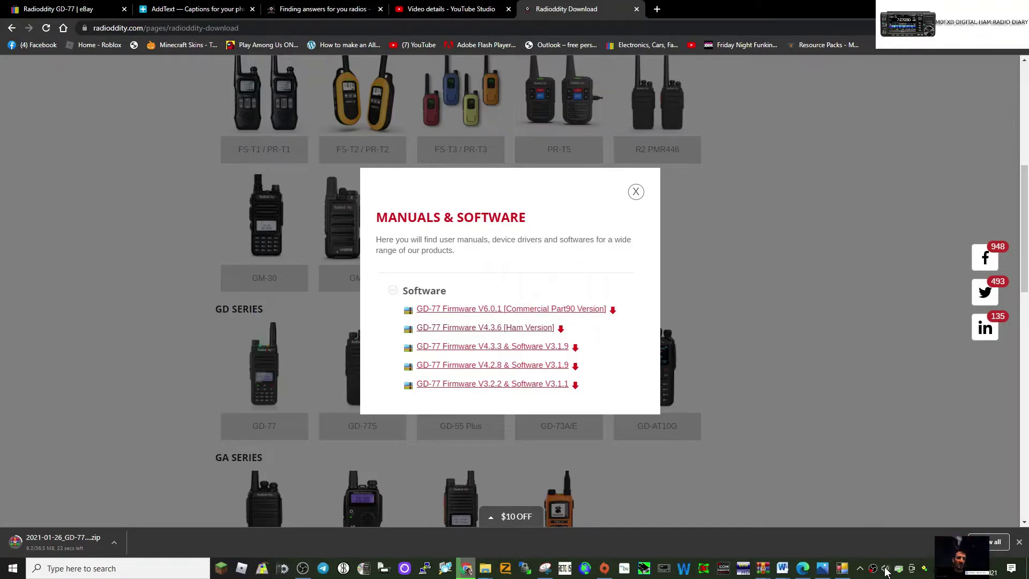
# Switch to the GD-77 Program Software and view the general settings and the TG9 digital contact.
pyautogui.click(842, 568)
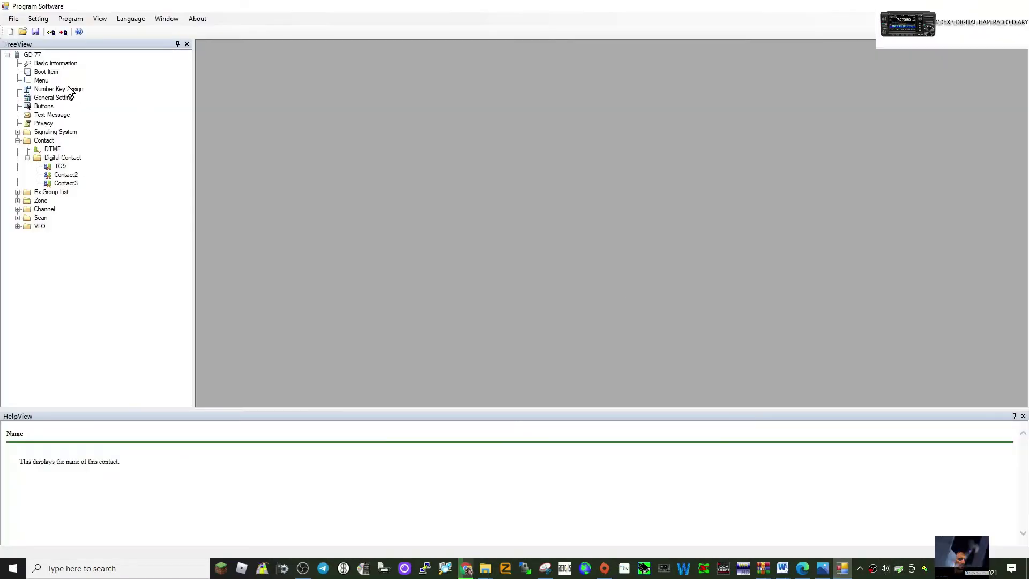
pyautogui.doubleClick(56, 100)
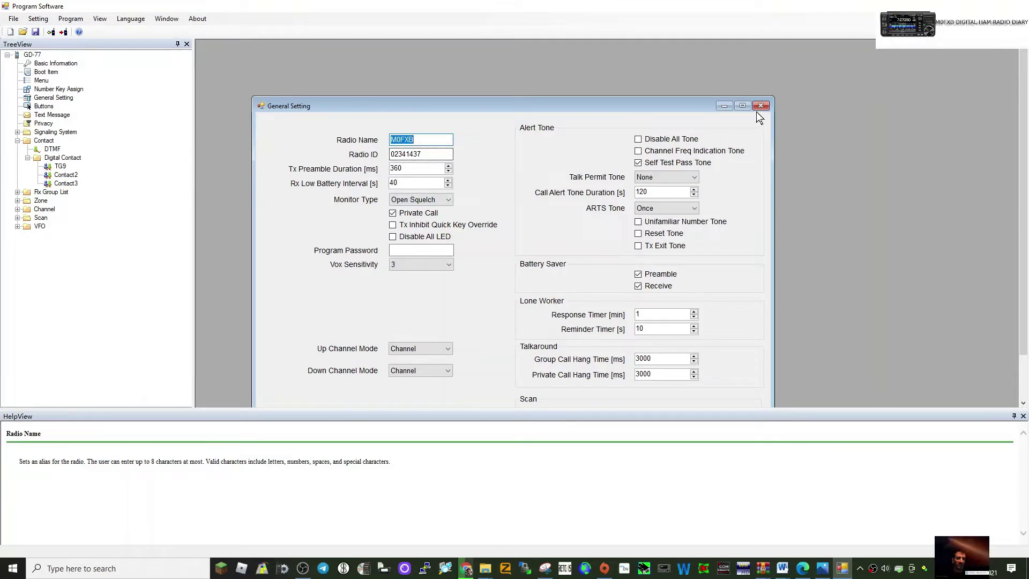
pyautogui.doubleClick(61, 167)
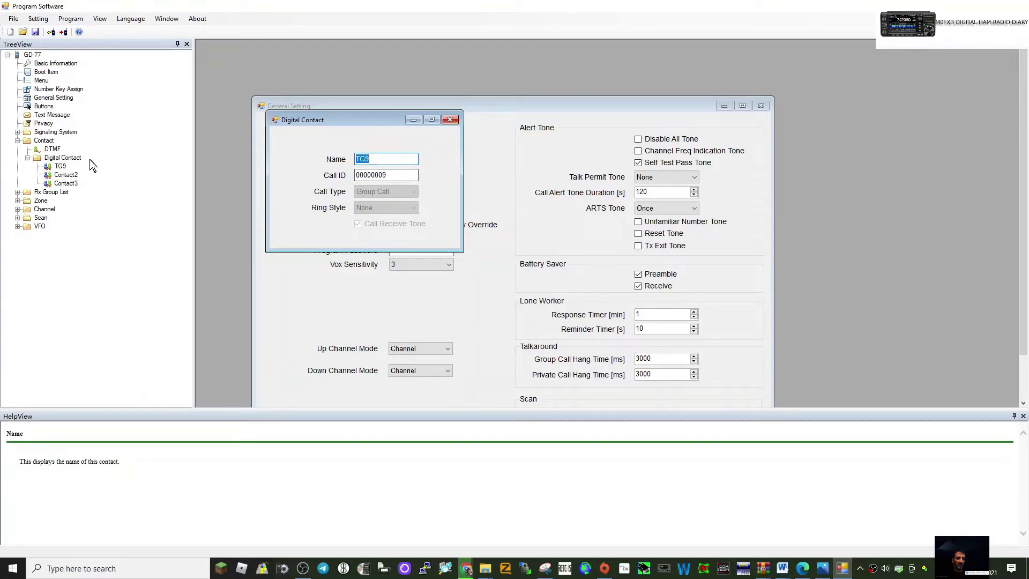
# Add a group call entry to the digital contacts and name it 2350.
pyautogui.rightClick(31, 159)
pyautogui.moveTo(59, 164)
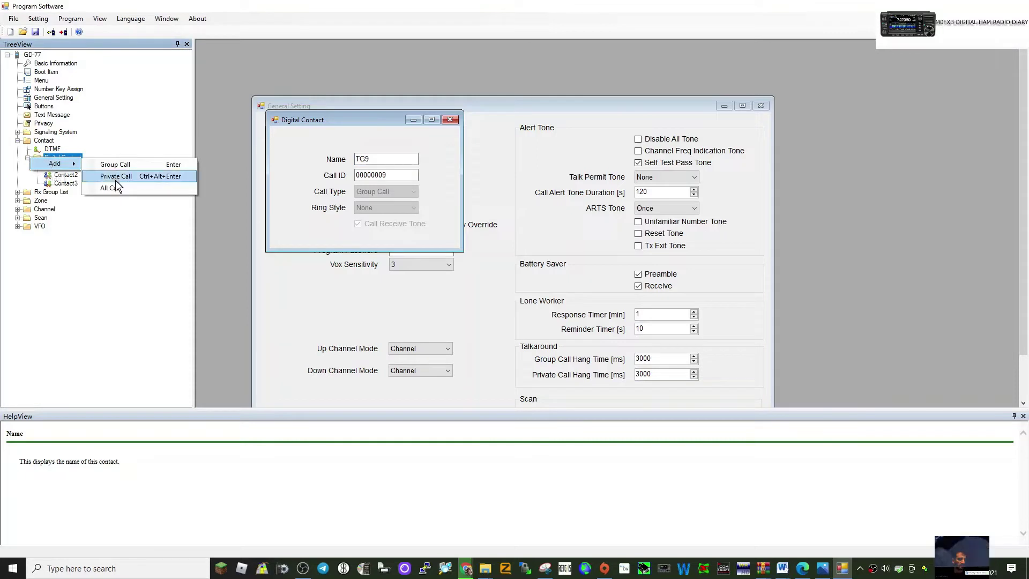
pyautogui.click(112, 164)
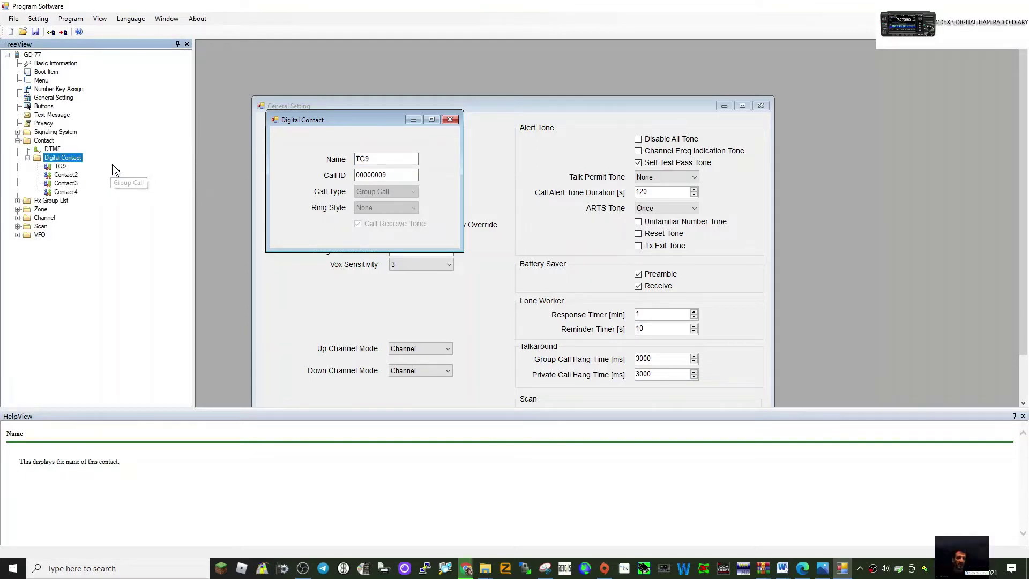
pyautogui.click(74, 194)
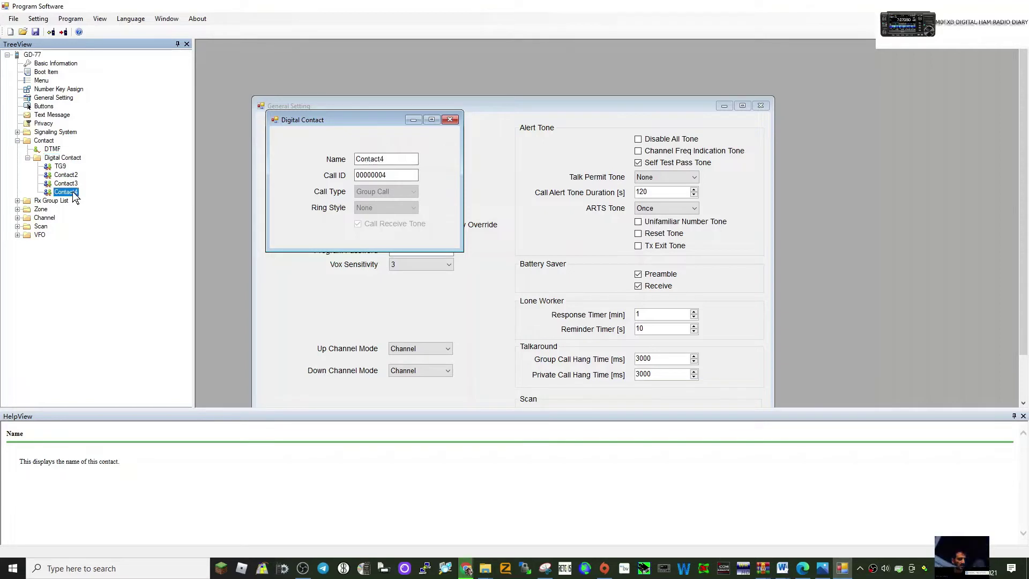
pyautogui.click(394, 159)
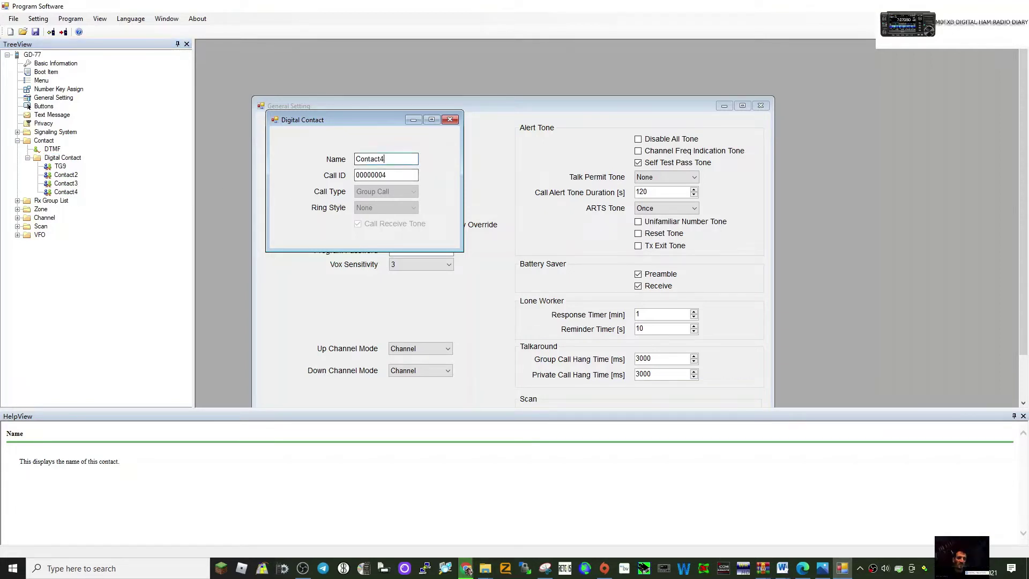
pyautogui.doubleClick(394, 159)
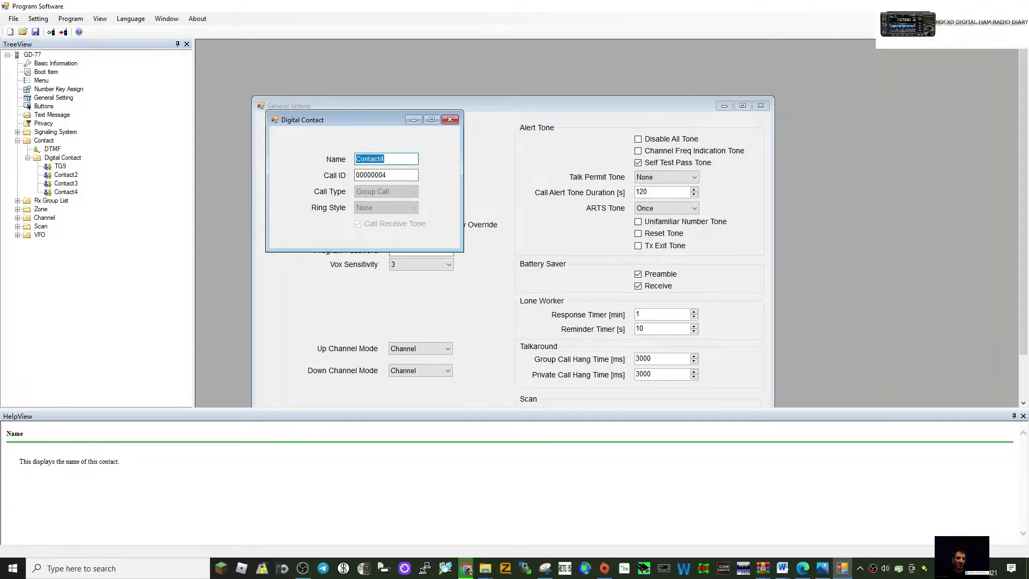
pyautogui.write('2350')
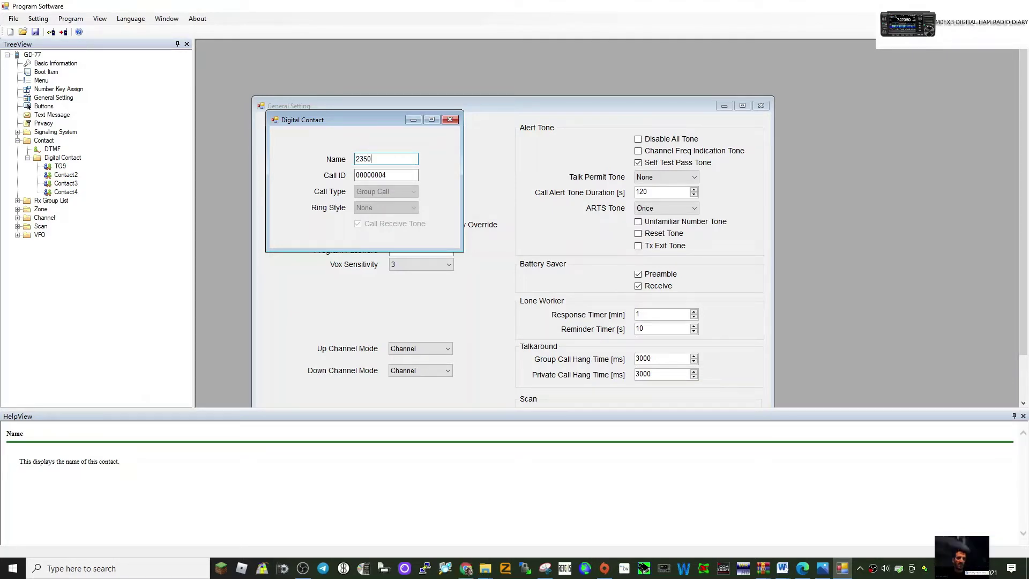
# Set the 2350 contact's call ID to 2350.
pyautogui.click(399, 174)
pyautogui.press('BackSpace')
pyautogui.press('BackSpace')
pyautogui.press('BackSpace')
pyautogui.press('BackSpace')
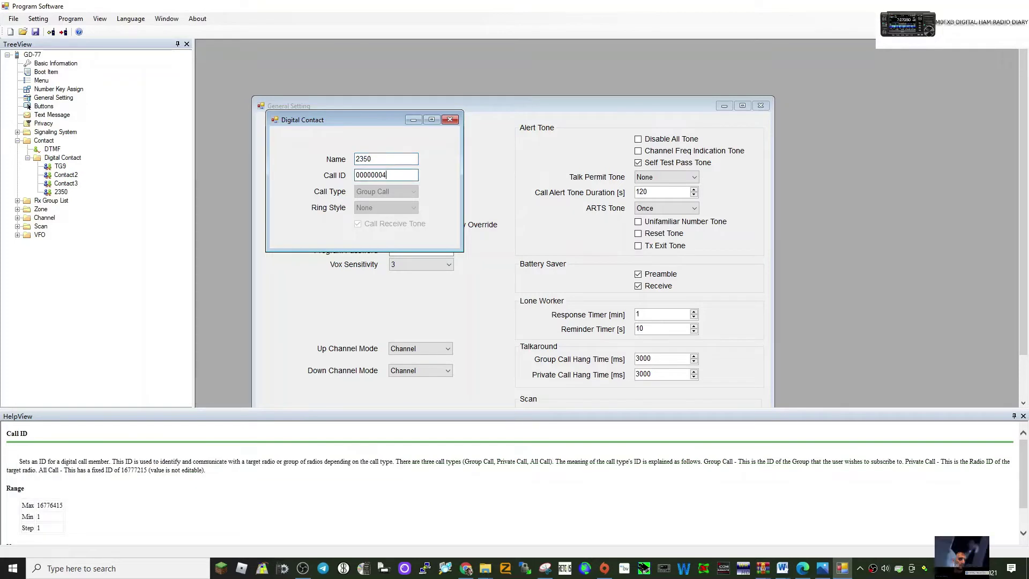
pyautogui.press('BackSpace')
pyautogui.press('BackSpace')
pyautogui.press('BackSpace')
pyautogui.press('BackSpace')
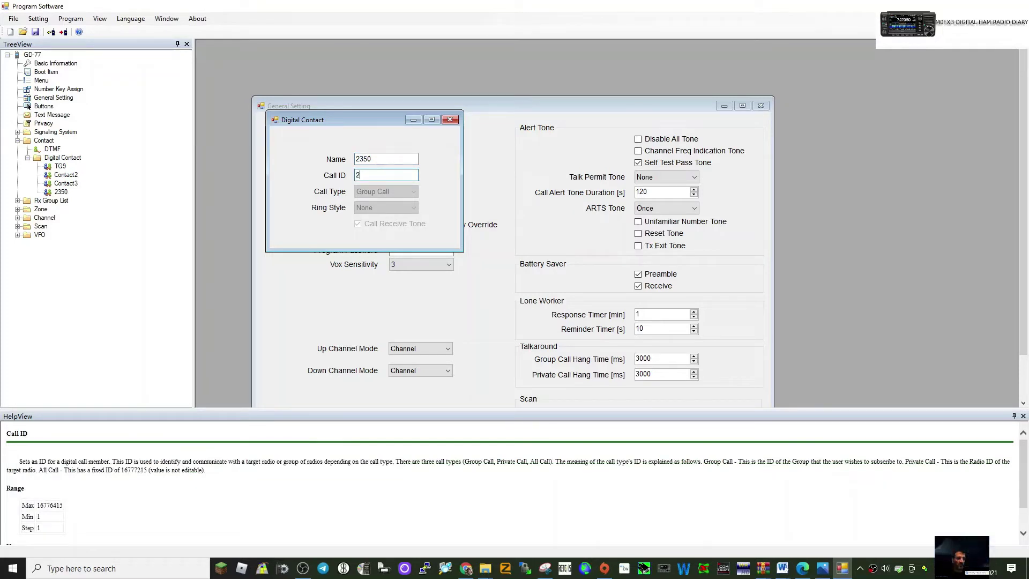
pyautogui.write('2350')
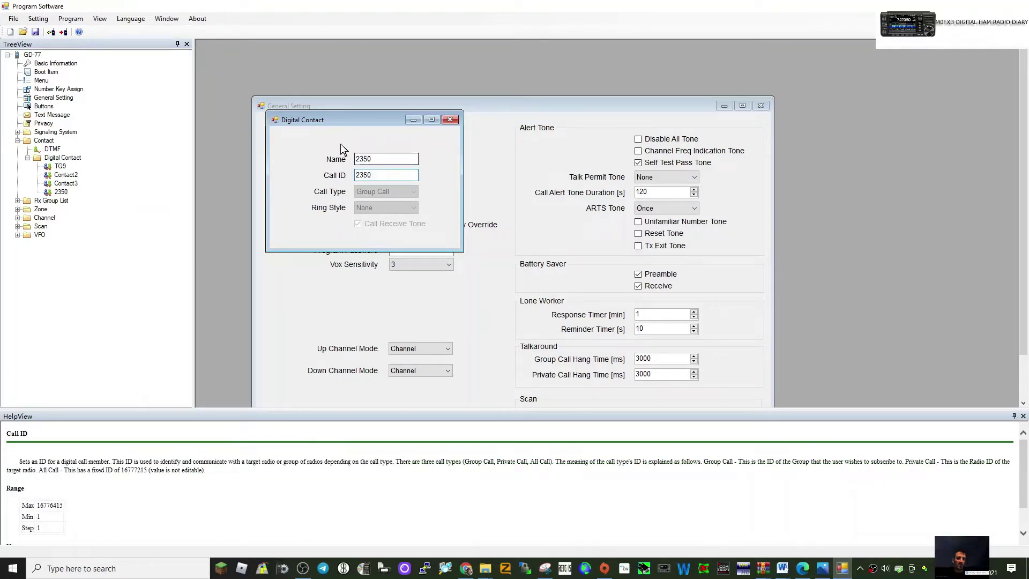
pyautogui.click(114, 223)
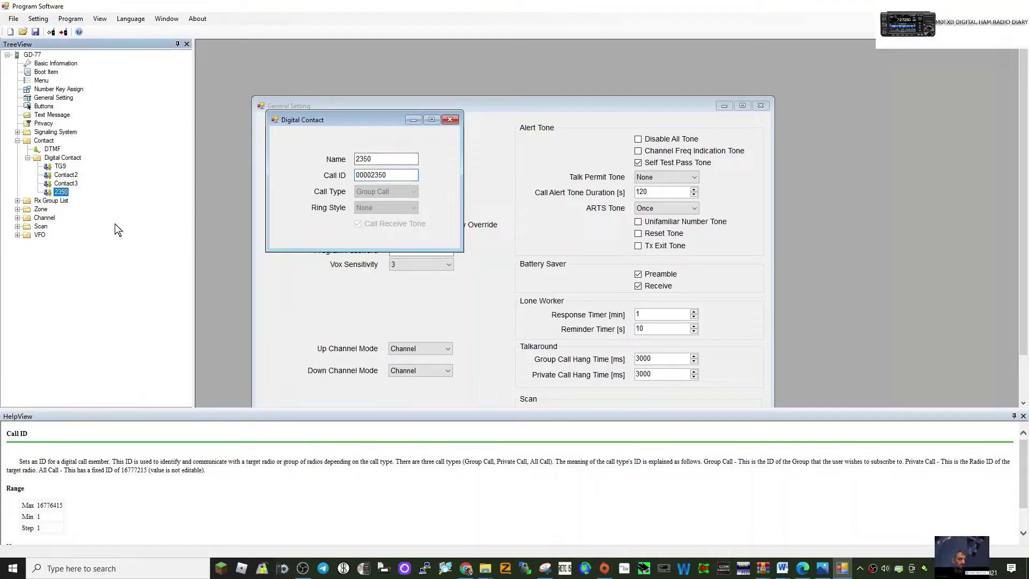
# Add another group call entry to the digital contacts.
pyautogui.rightClick(34, 159)
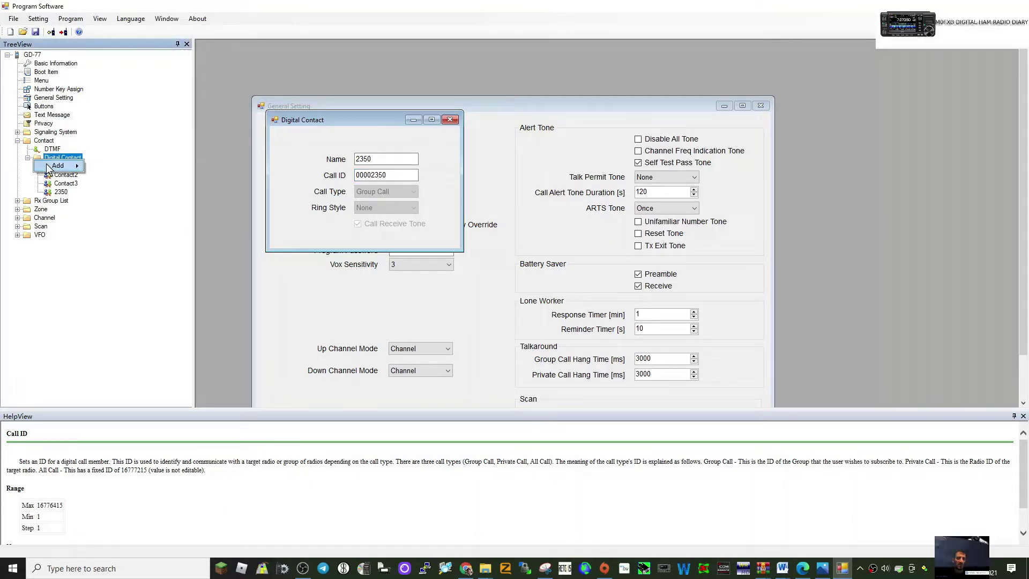
pyautogui.moveTo(48, 167)
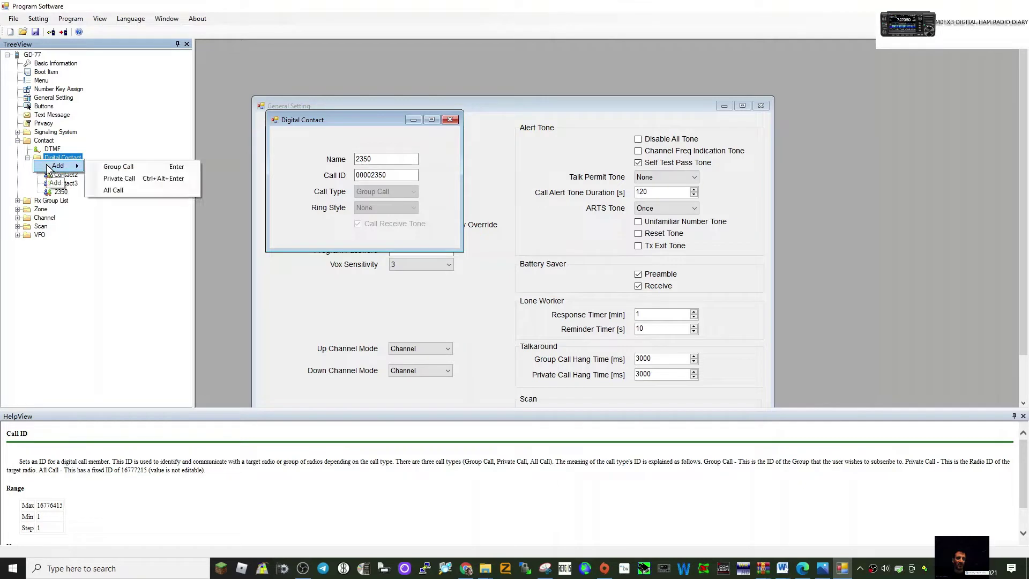
pyautogui.click(114, 168)
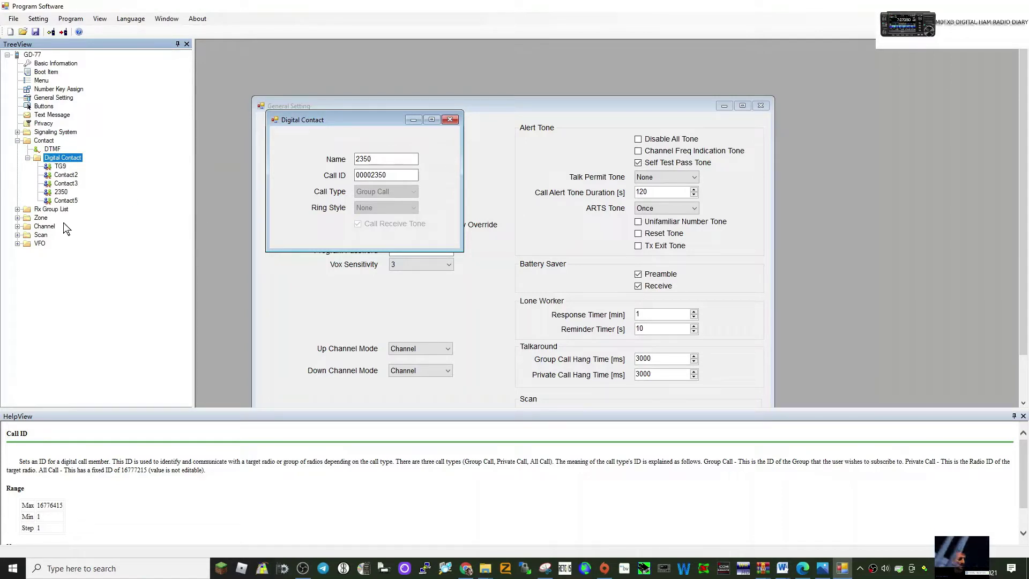
# Open the channel list with its individual channels expanded and try to add a channel.
pyautogui.doubleClick(48, 227)
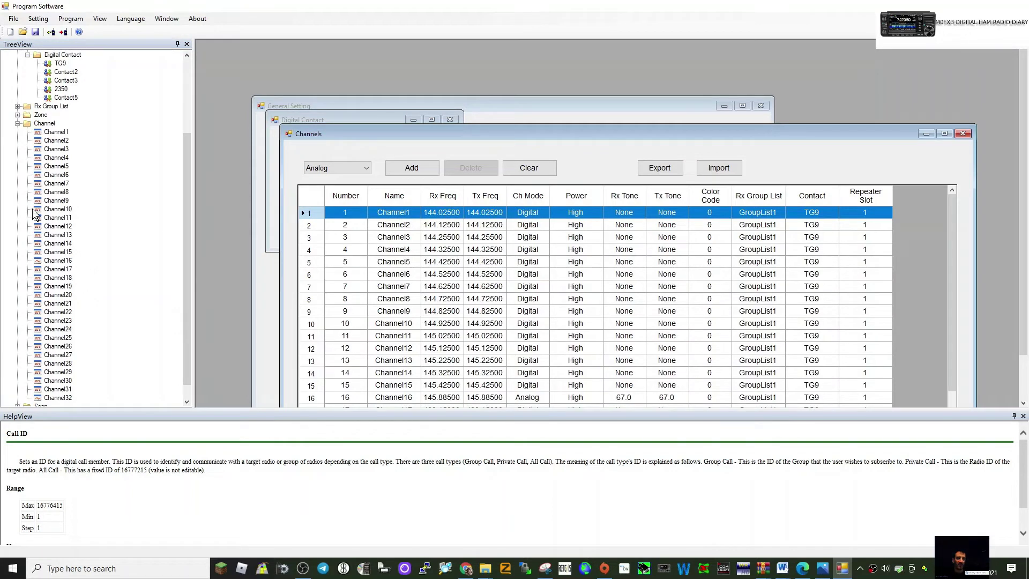
pyautogui.scroll(4, 81, 312)
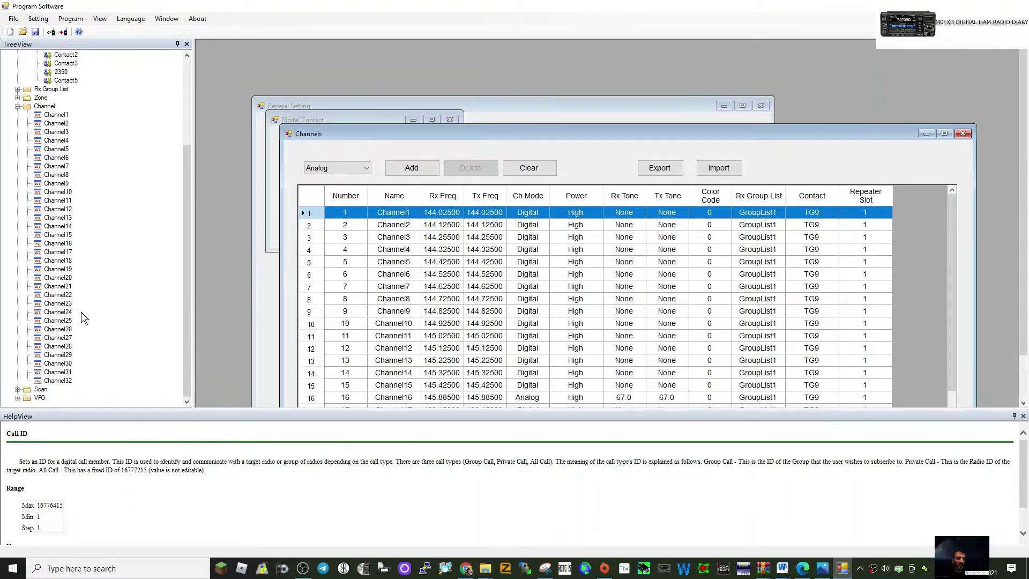
pyautogui.scroll(-4, 89, 282)
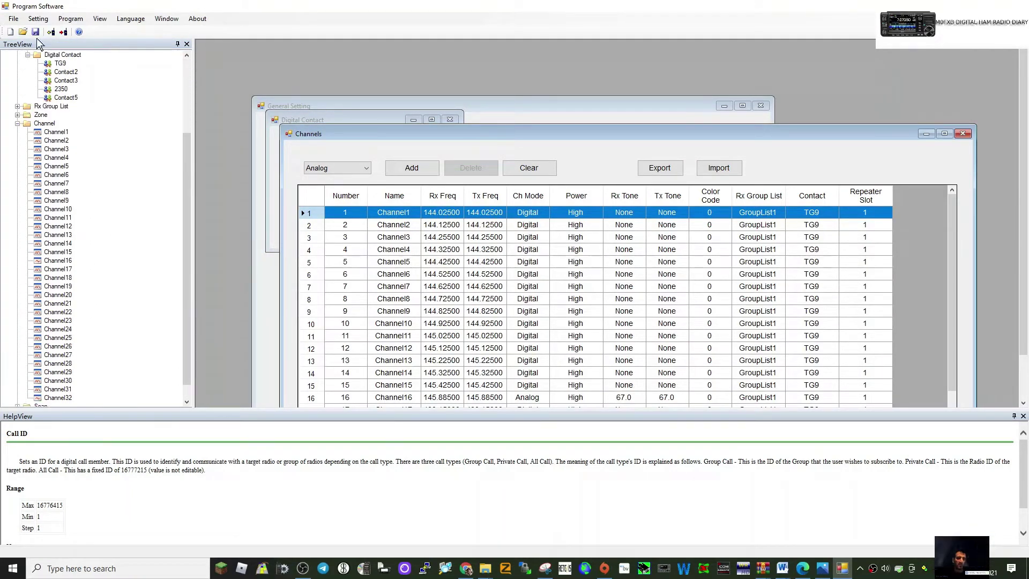
pyautogui.rightClick(25, 125)
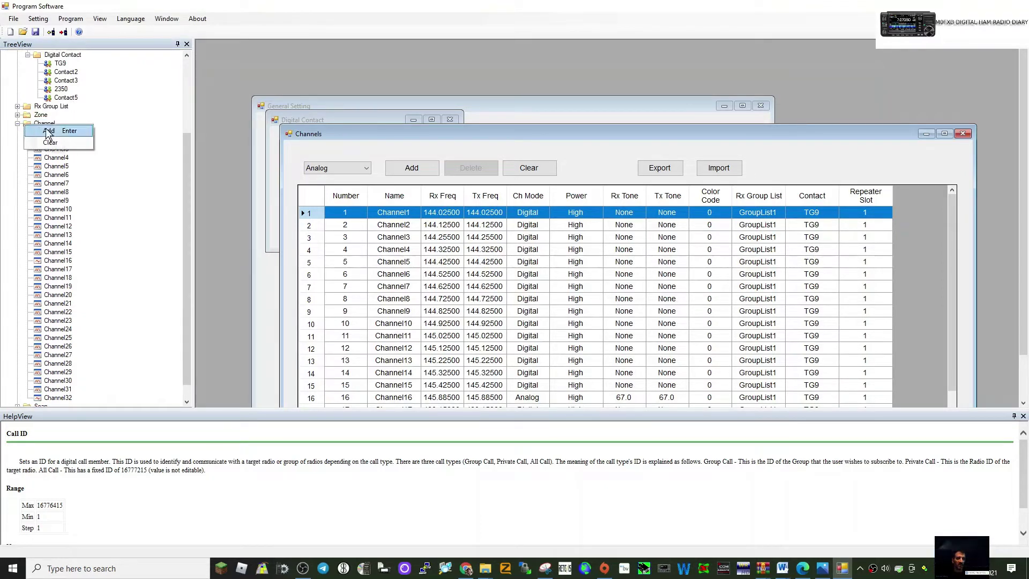
pyautogui.click(49, 131)
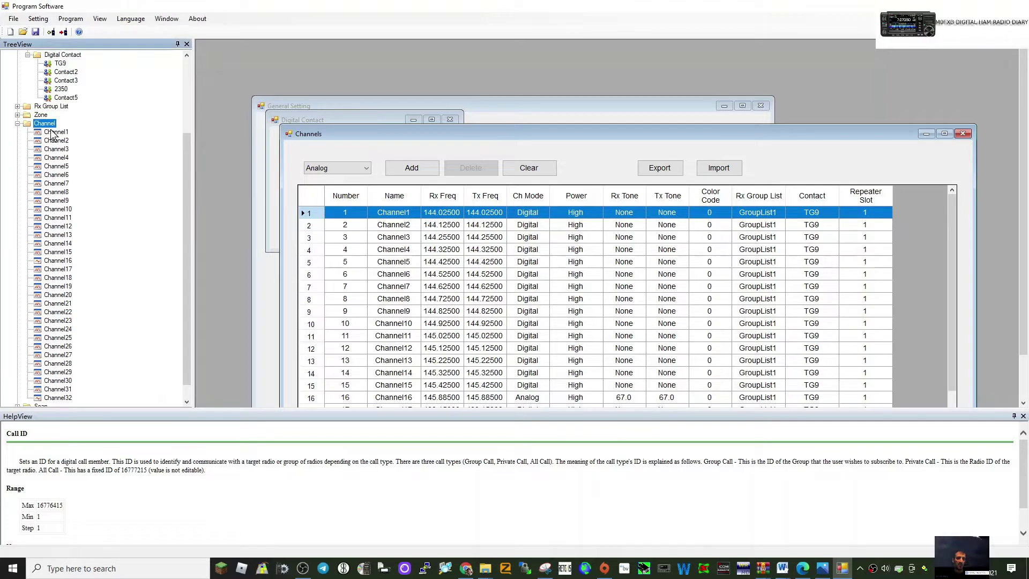
# Open Channel1 and rename it HOTSPOT.
pyautogui.click(54, 133)
pyautogui.doubleClick(54, 135)
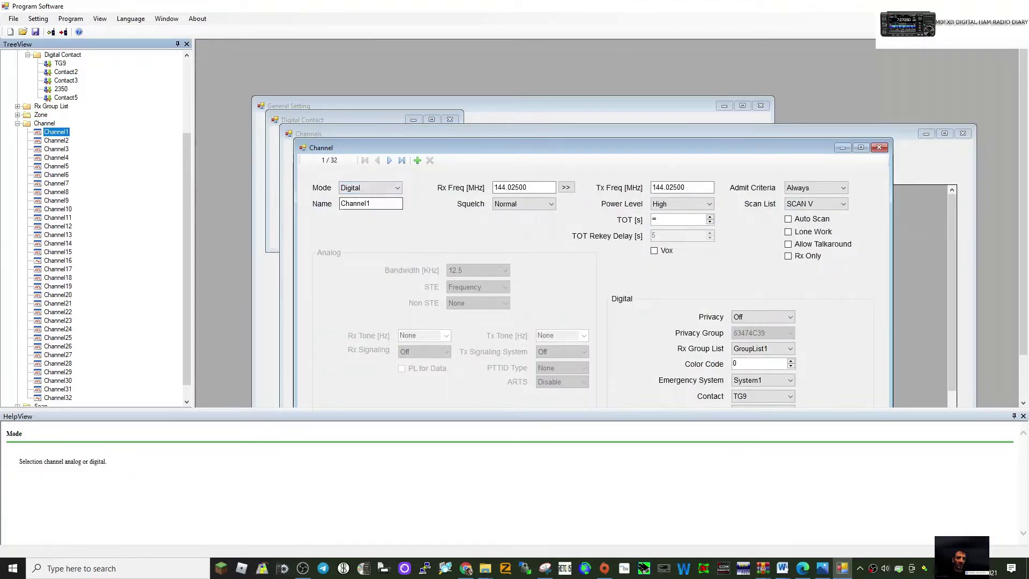
pyautogui.doubleClick(370, 204)
pyautogui.write('H')
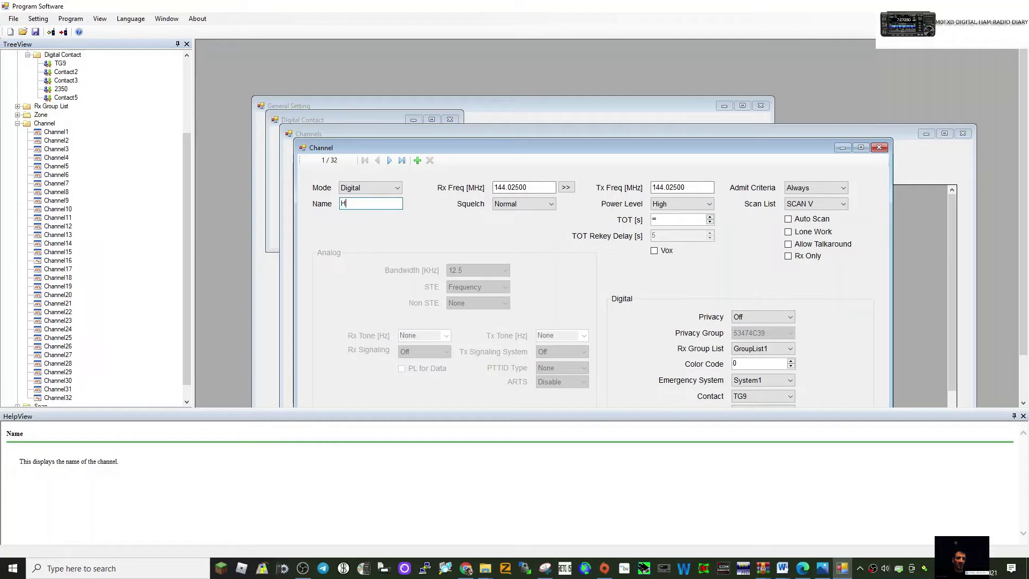
pyautogui.write('OTSPOT')
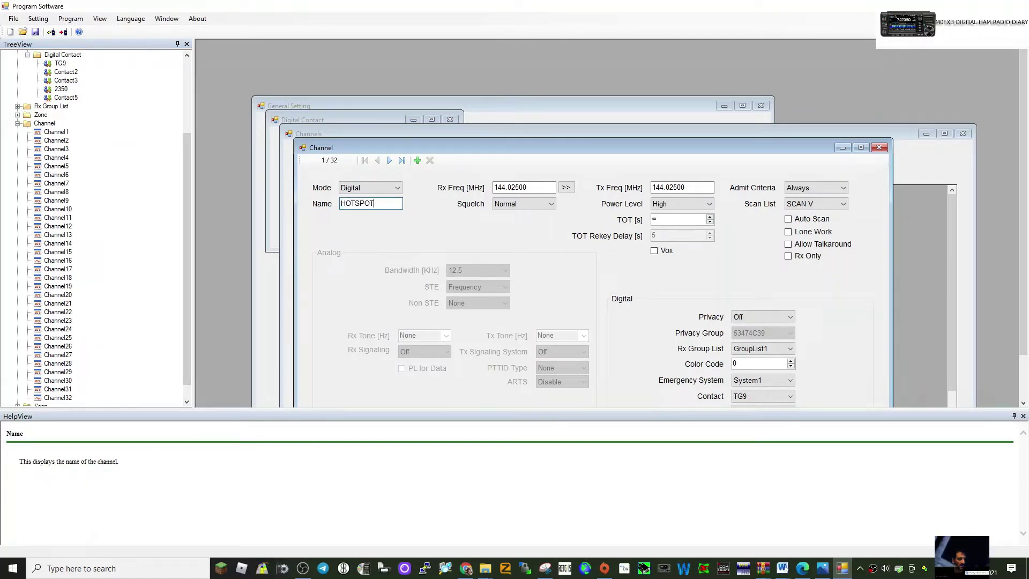
# Set both the receive and transmit frequencies of the HOTSPOT channel to 431.550 MHz.
pyautogui.press('Tab')
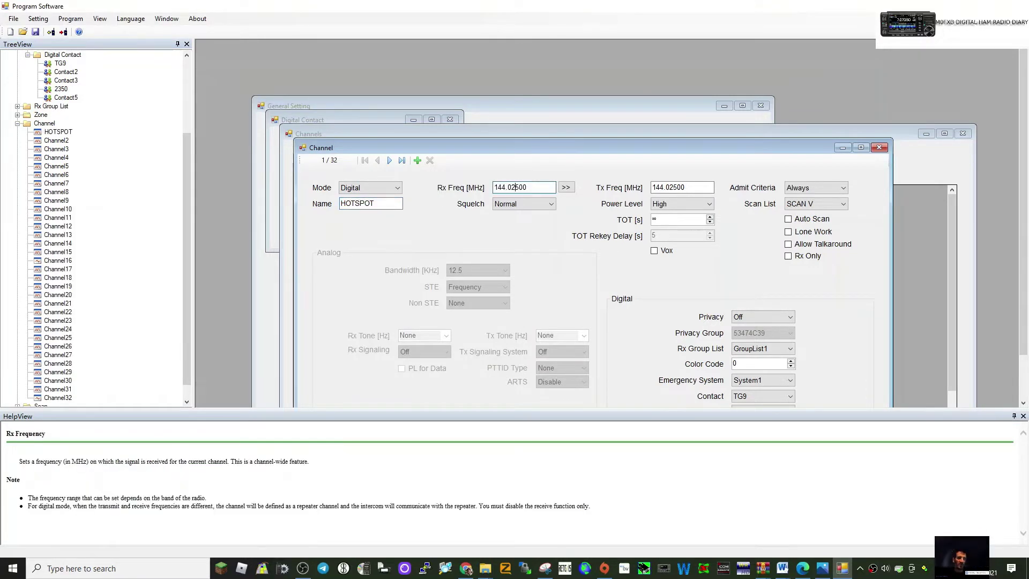
pyautogui.write('431.55')
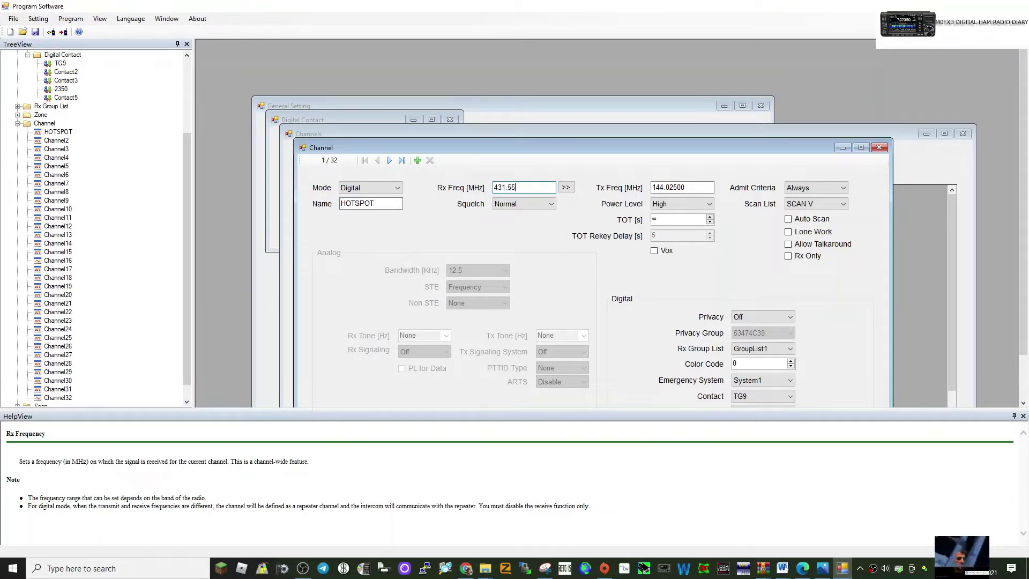
pyautogui.write('0')
pyautogui.click(675, 188)
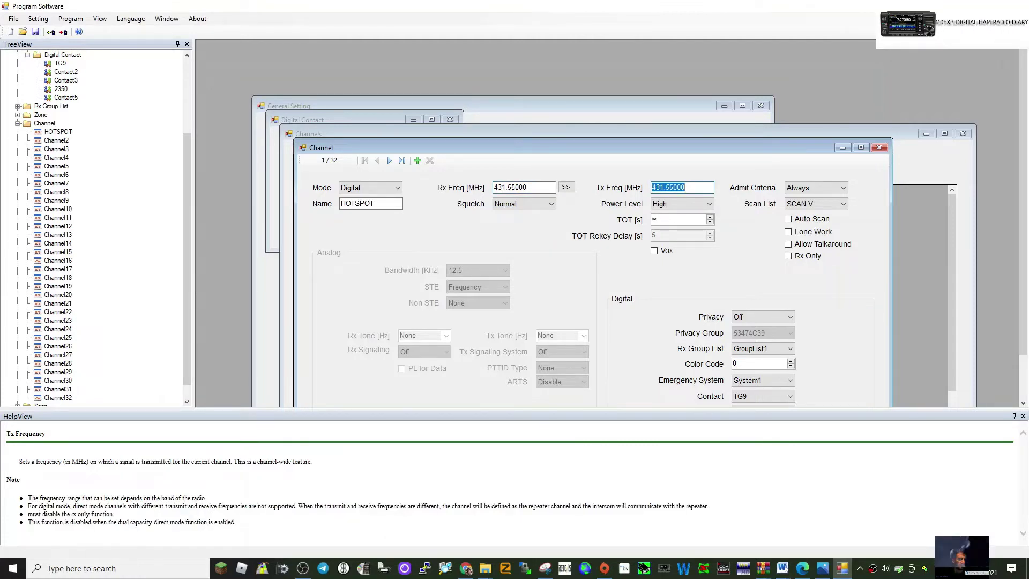
pyautogui.press('End')
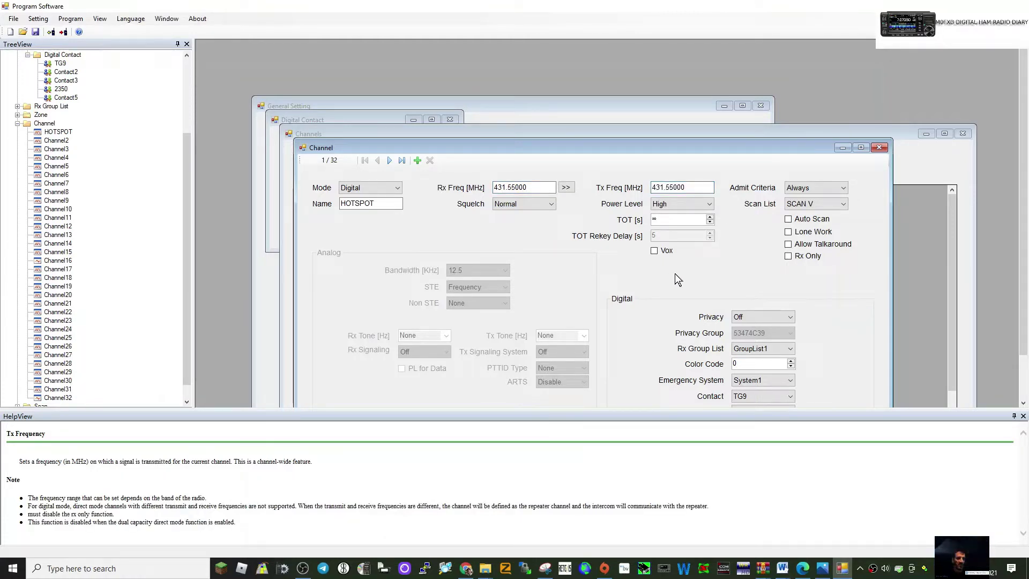
pyautogui.press('Tab')
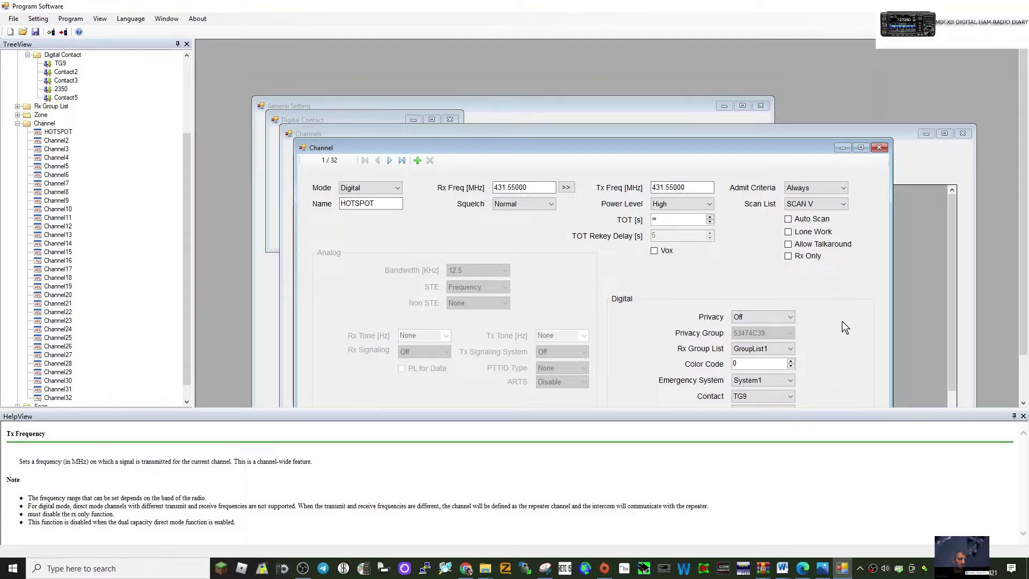
# Assign TG9 as the contact of the HOTSPOT channel.
pyautogui.moveTo(770, 149); pyautogui.dragTo(748, 45)
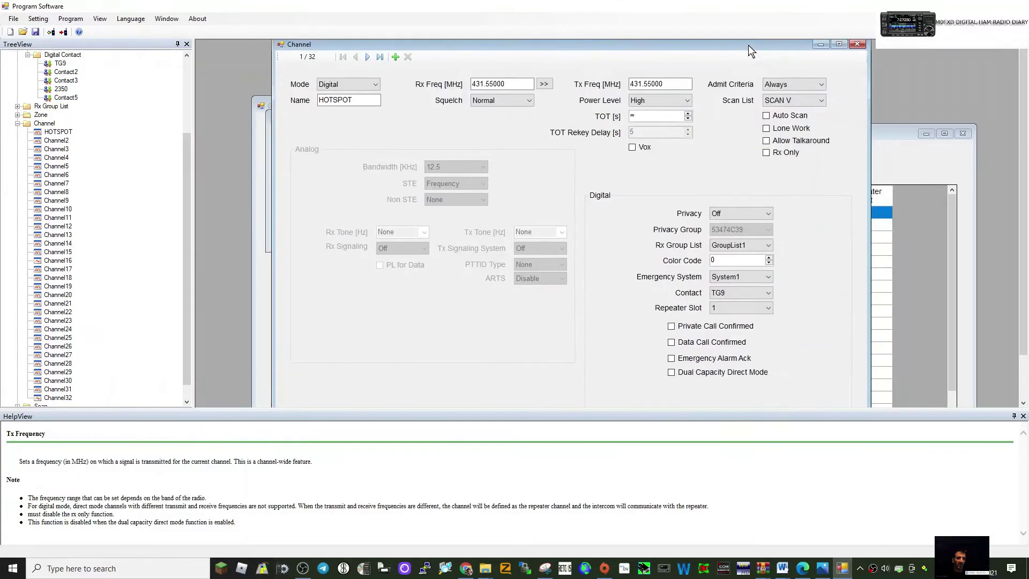
pyautogui.click(768, 293)
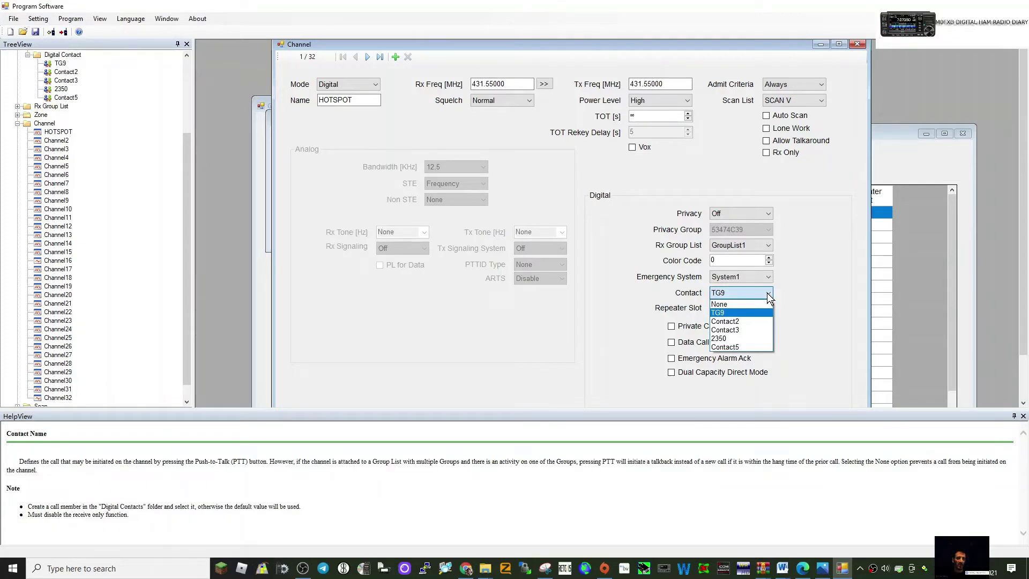
pyautogui.click(767, 293)
pyautogui.click(771, 293)
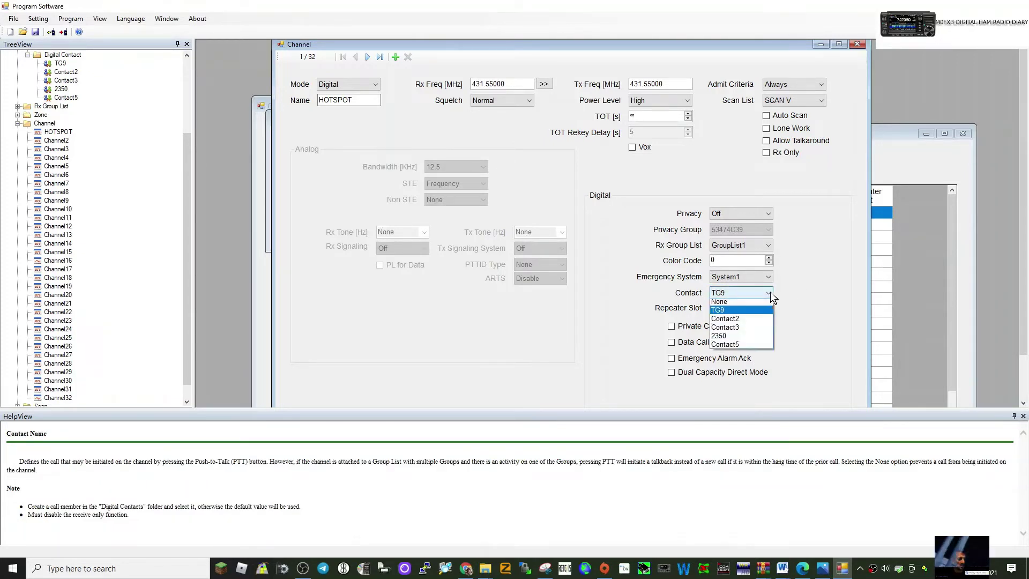
pyautogui.click(733, 311)
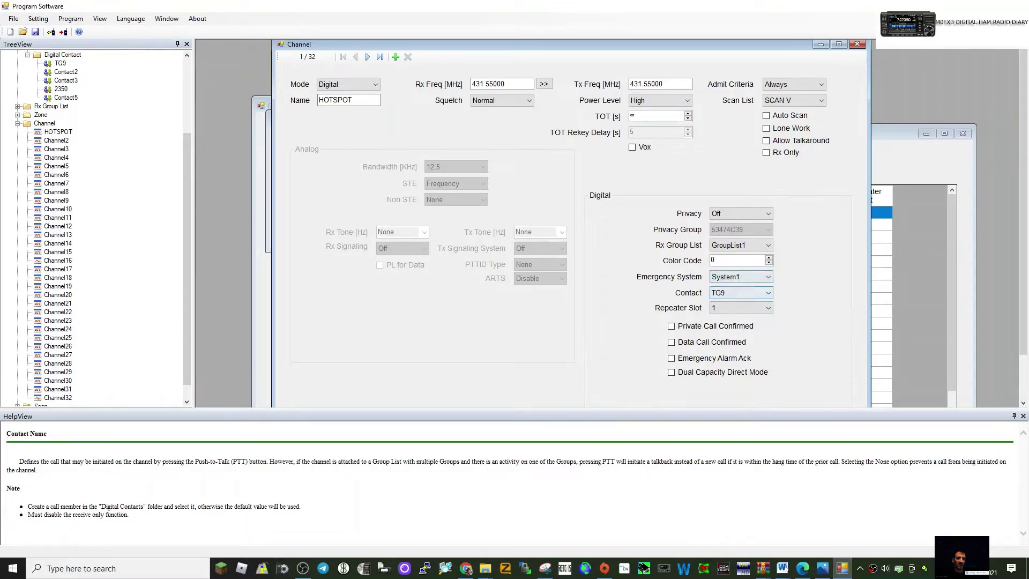
pyautogui.click(751, 245)
# Set the HOTSPOT channel's time-out timer (TOT) to 195 seconds.
pyautogui.click(689, 114)
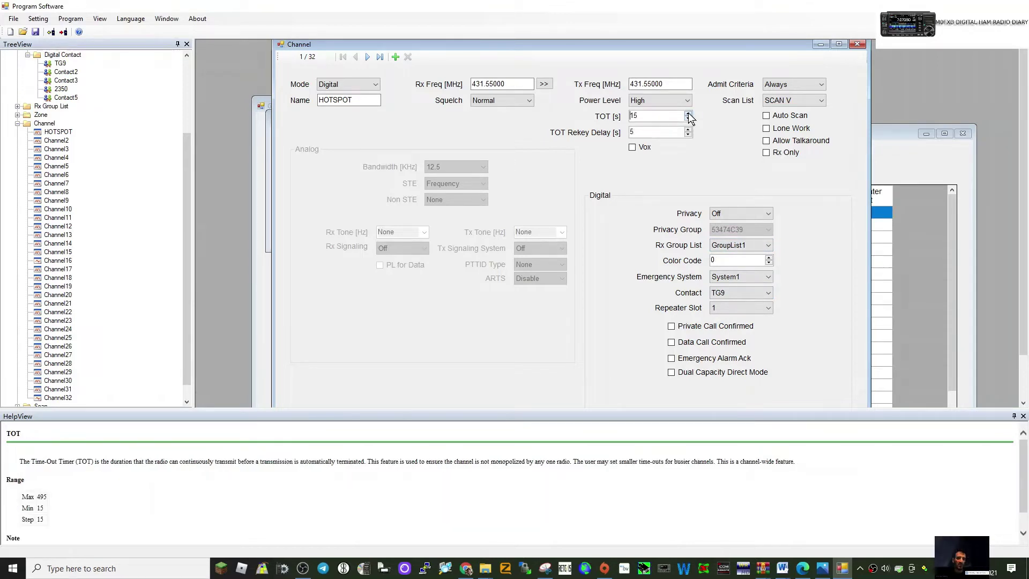
pyautogui.click(688, 114)
pyautogui.click(688, 113)
pyautogui.click(689, 119)
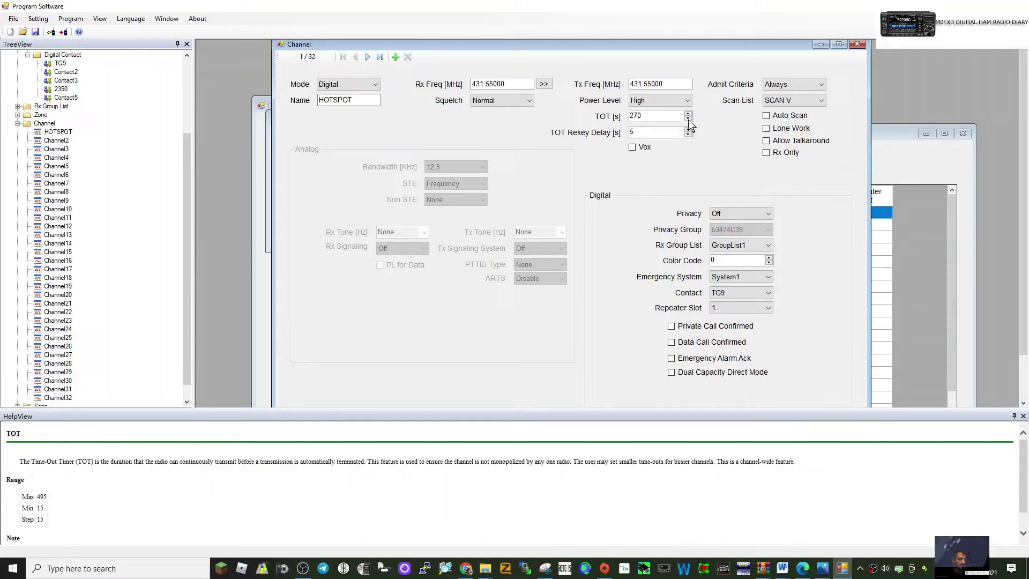
pyautogui.click(688, 119)
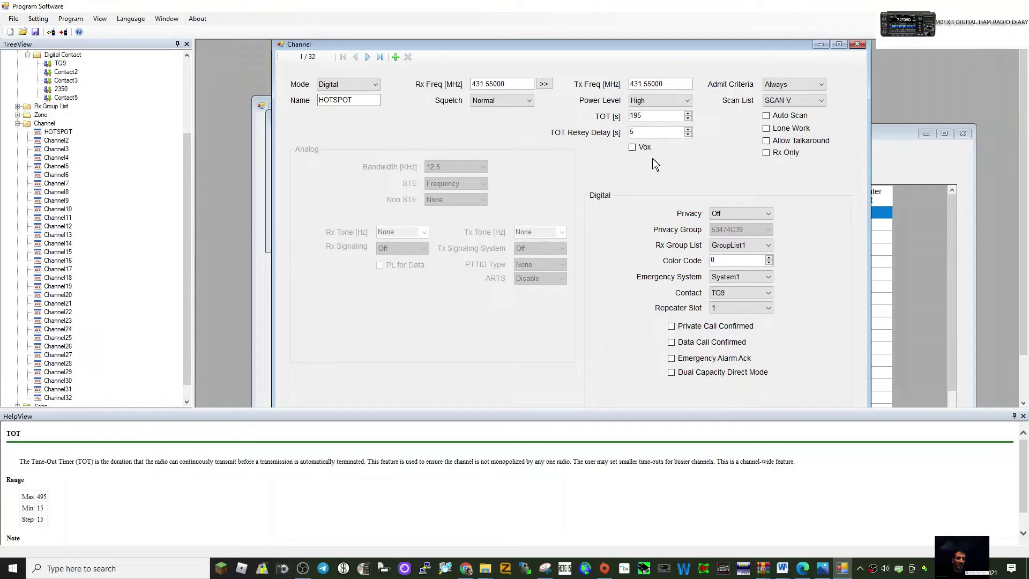
# Set the HOTSPOT channel's power level to Low and its color code to 1.
pyautogui.click(688, 102)
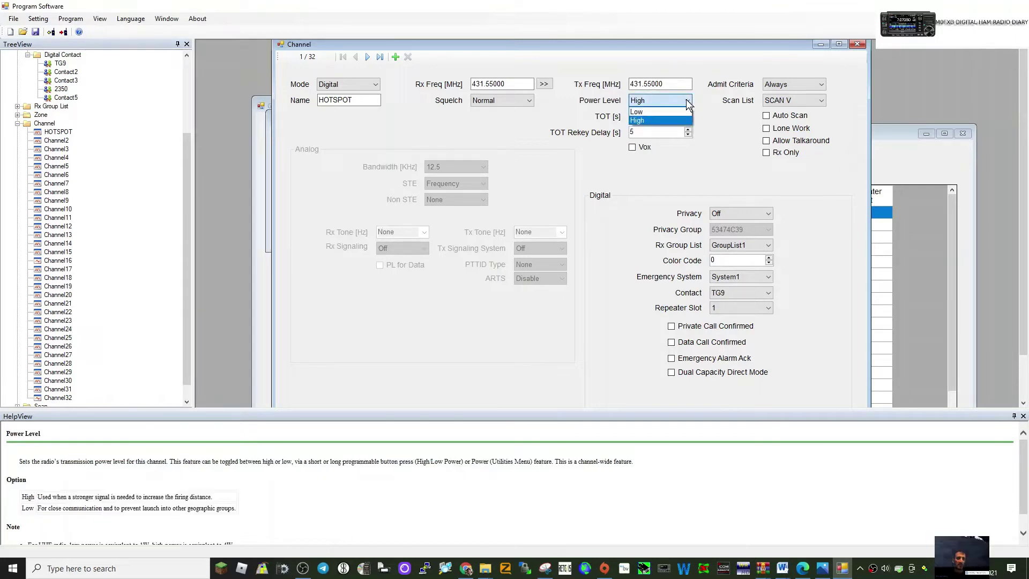
pyautogui.click(665, 110)
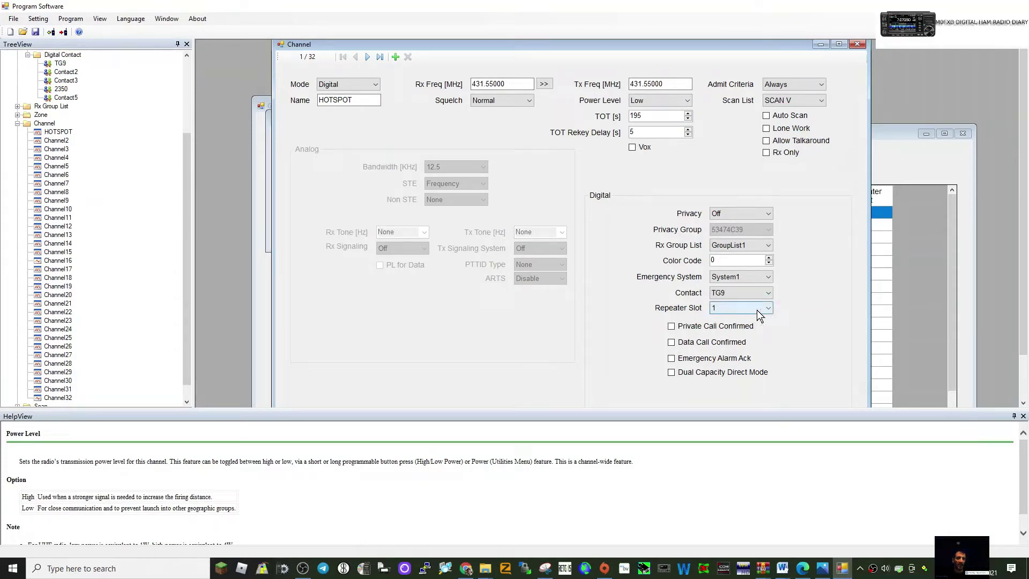
pyautogui.click(769, 258)
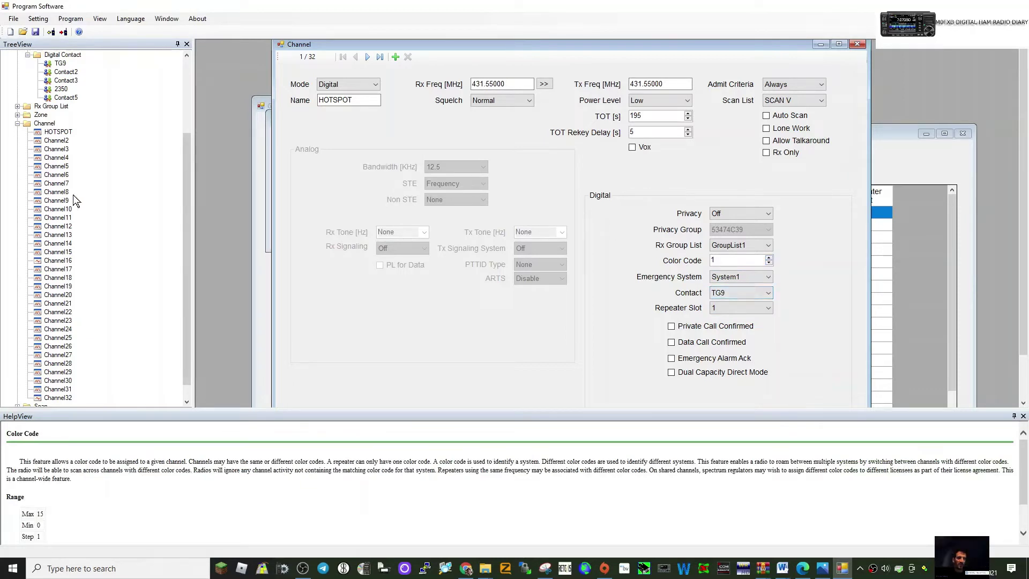
# Open Channel2 and rename it GB7SI.
pyautogui.click(58, 142)
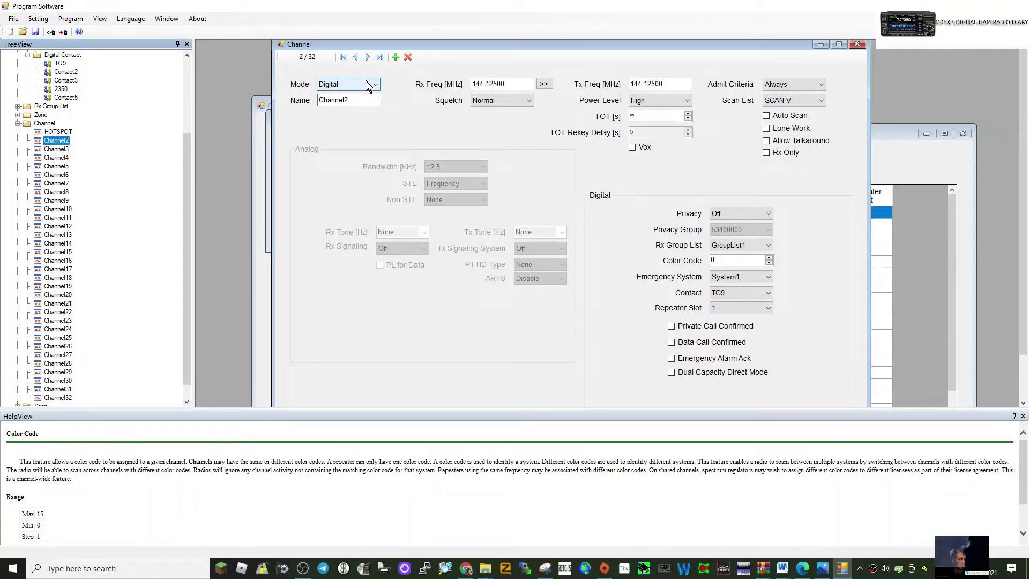
pyautogui.click(343, 100)
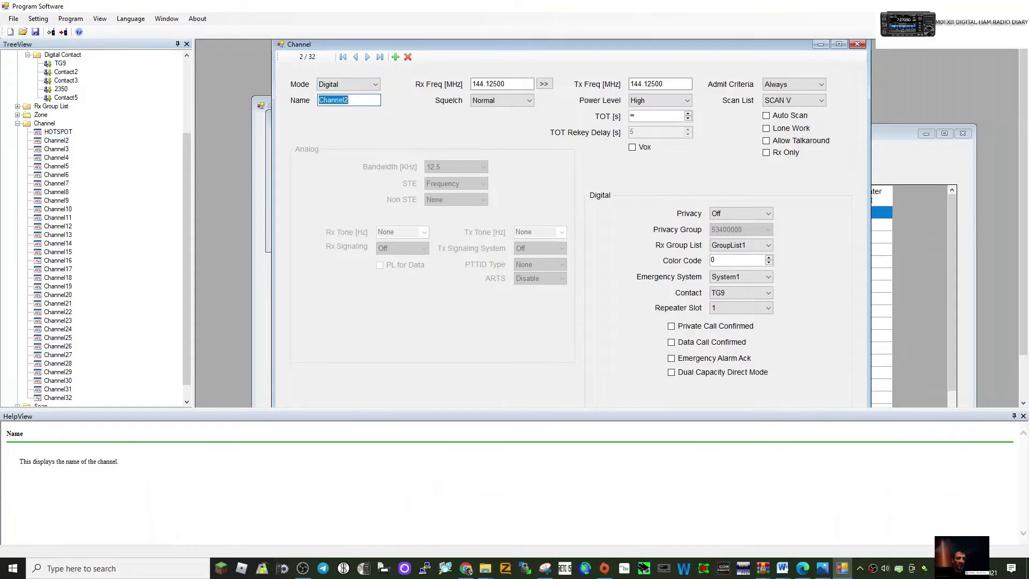
pyautogui.write('GB7SI')
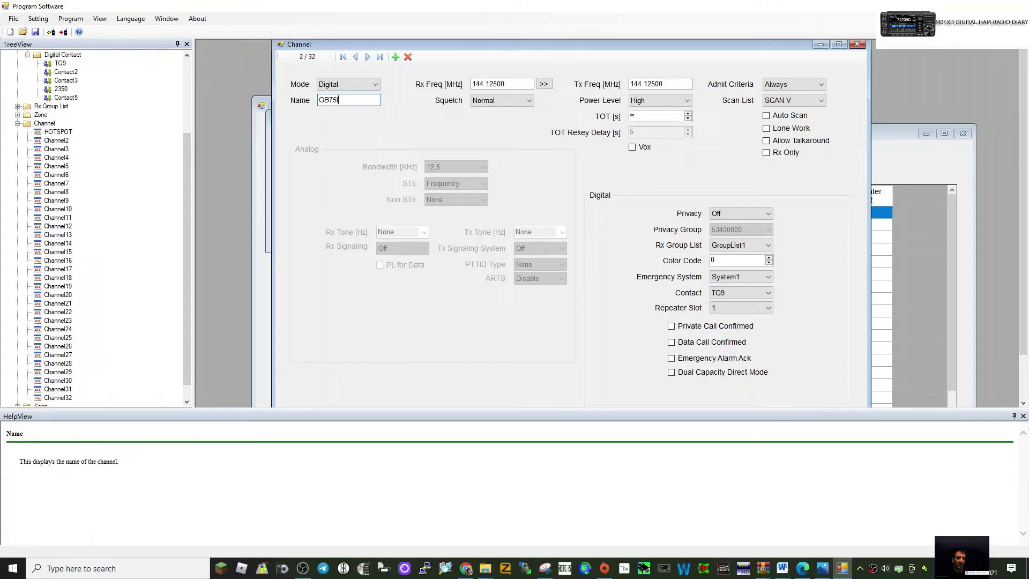
pyautogui.press('Tab')
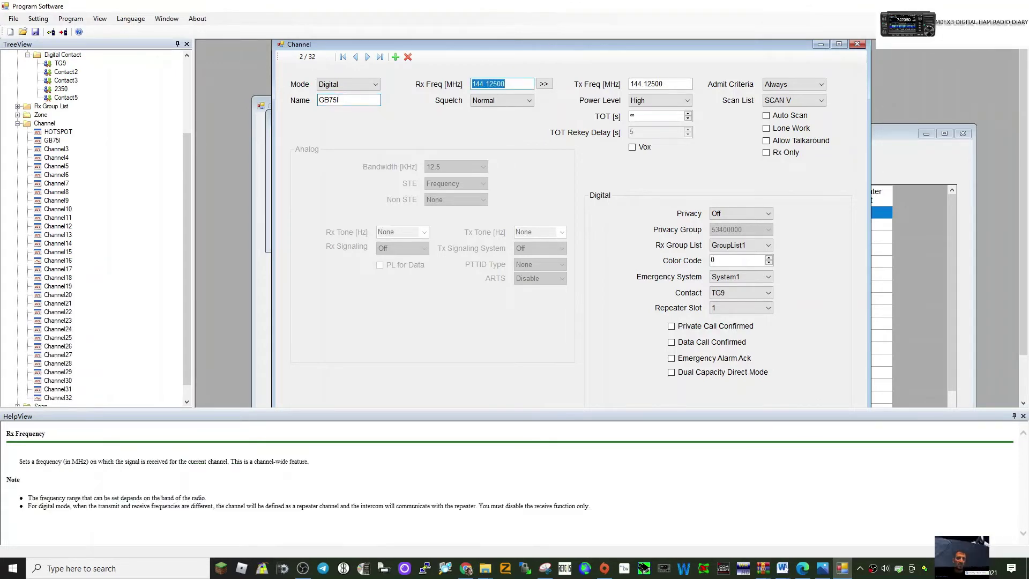
# Set the GB7SI channel's receive frequency to 430.000 MHz and its transmit frequency to 430.900 MHz.
pyautogui.write('4')
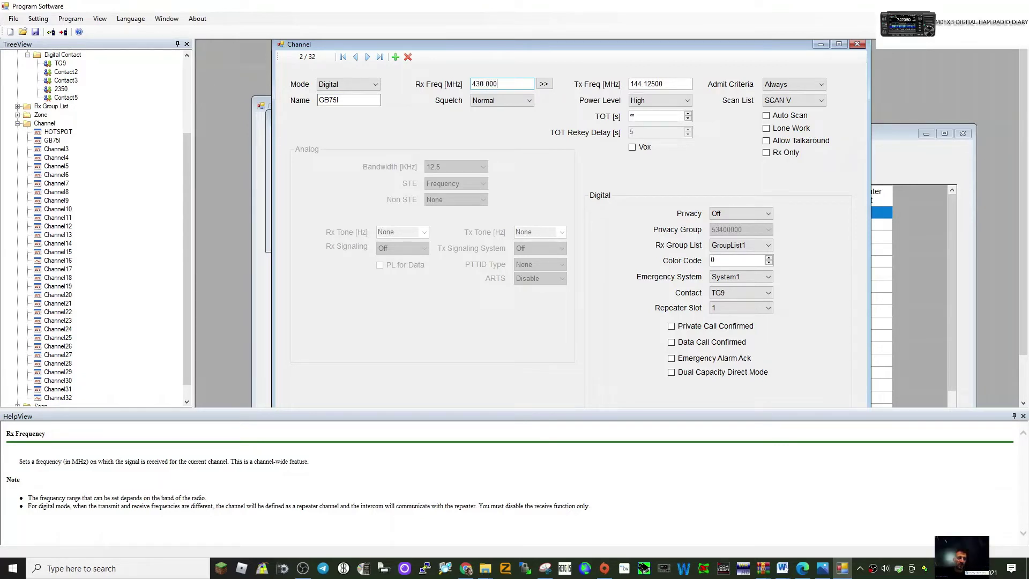
pyautogui.write('30.000')
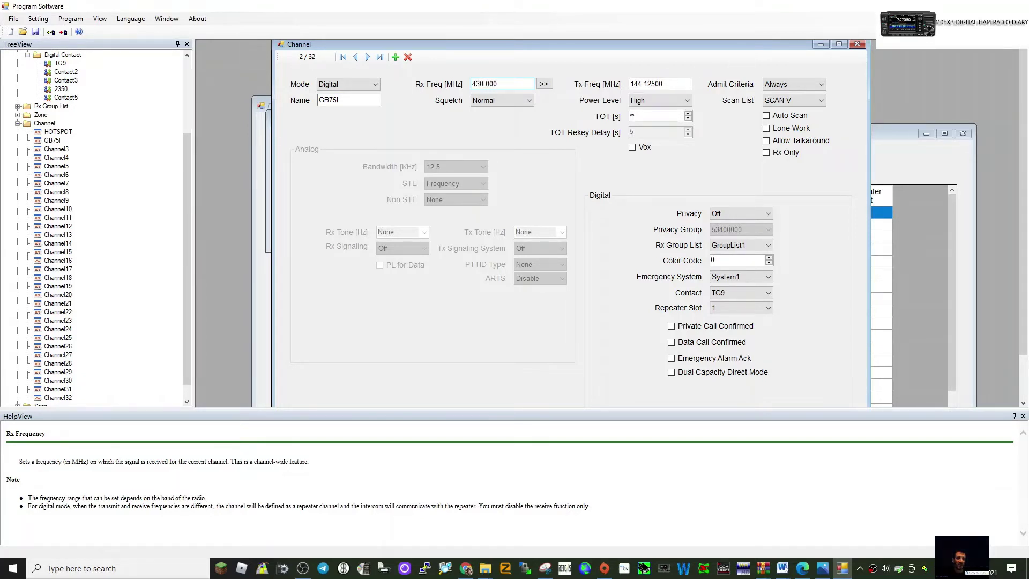
pyautogui.click(670, 83)
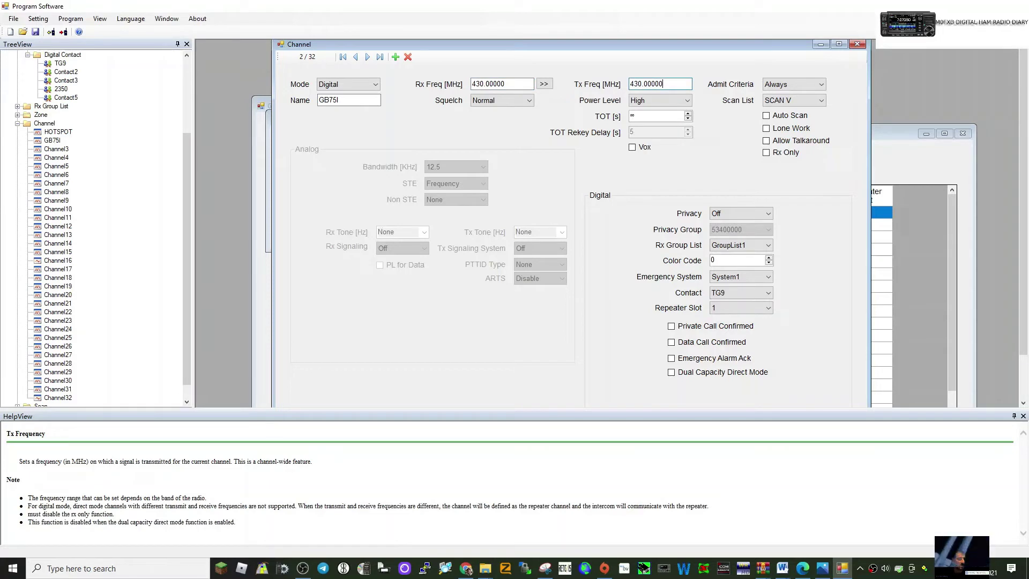
pyautogui.write('9')
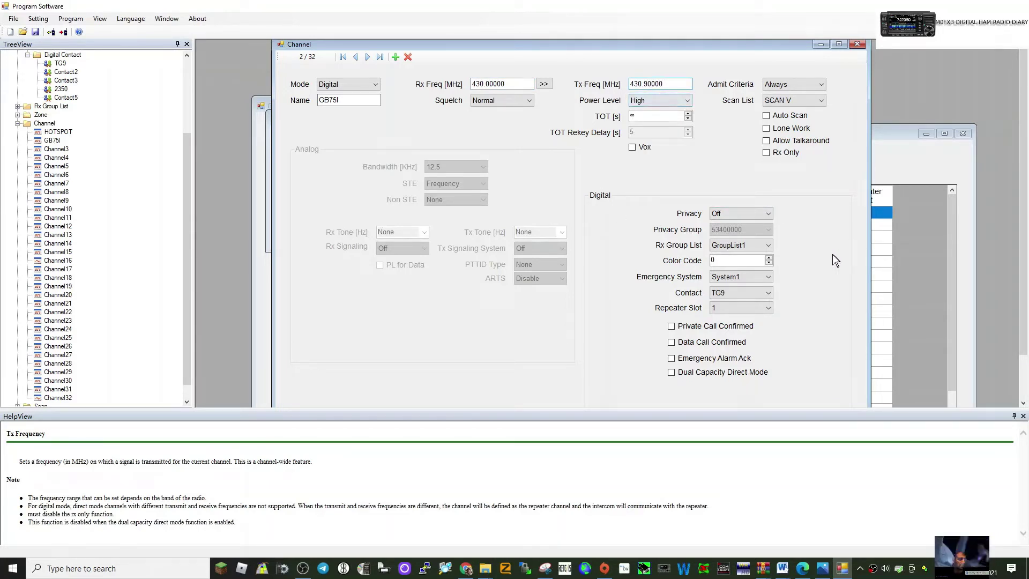
# Configure the GB7SI channel's digital settings with color code 3, contact 2350 and repeater slot 2.
pyautogui.doubleClick(769, 258)
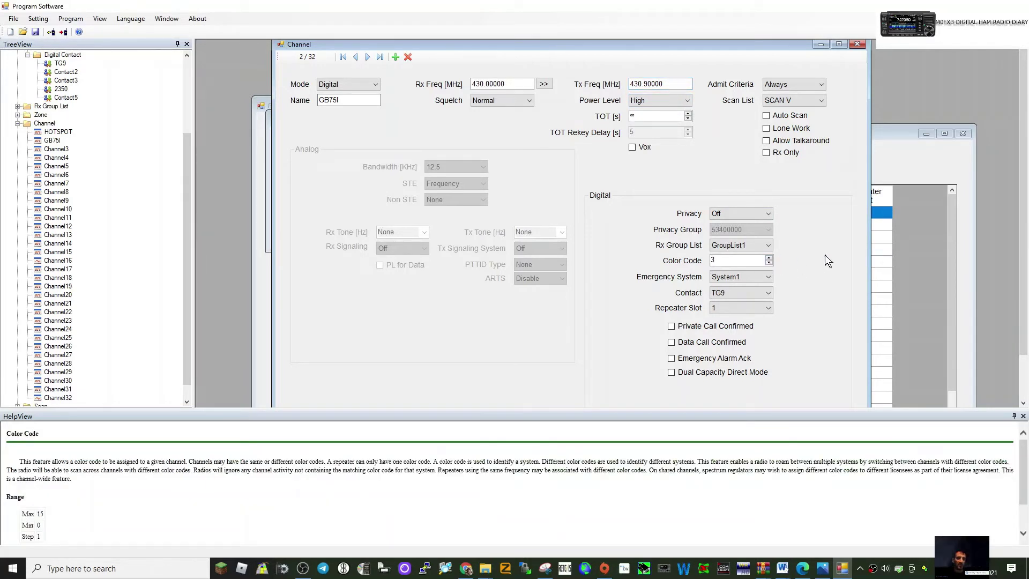
pyautogui.click(770, 292)
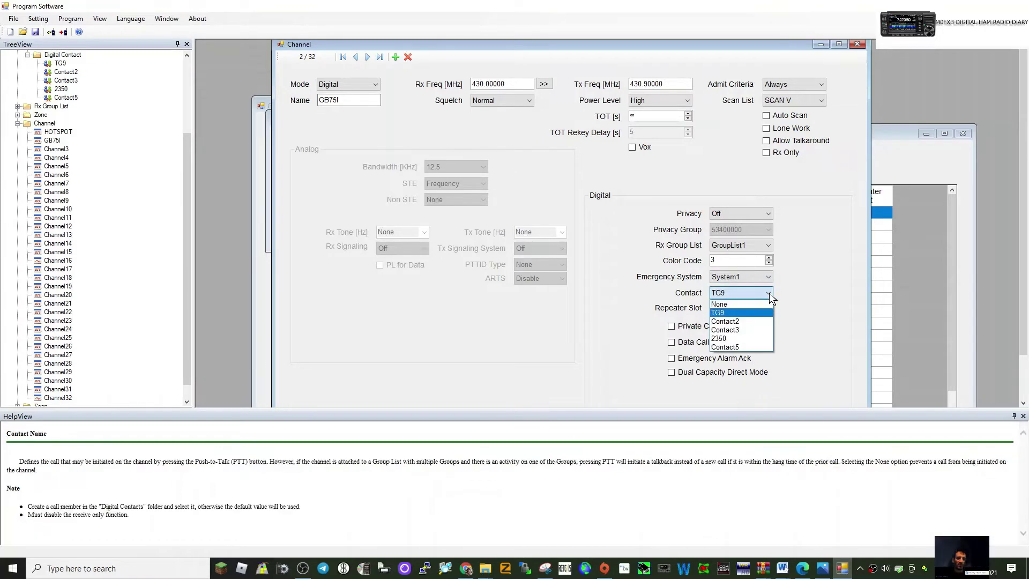
pyautogui.click(737, 338)
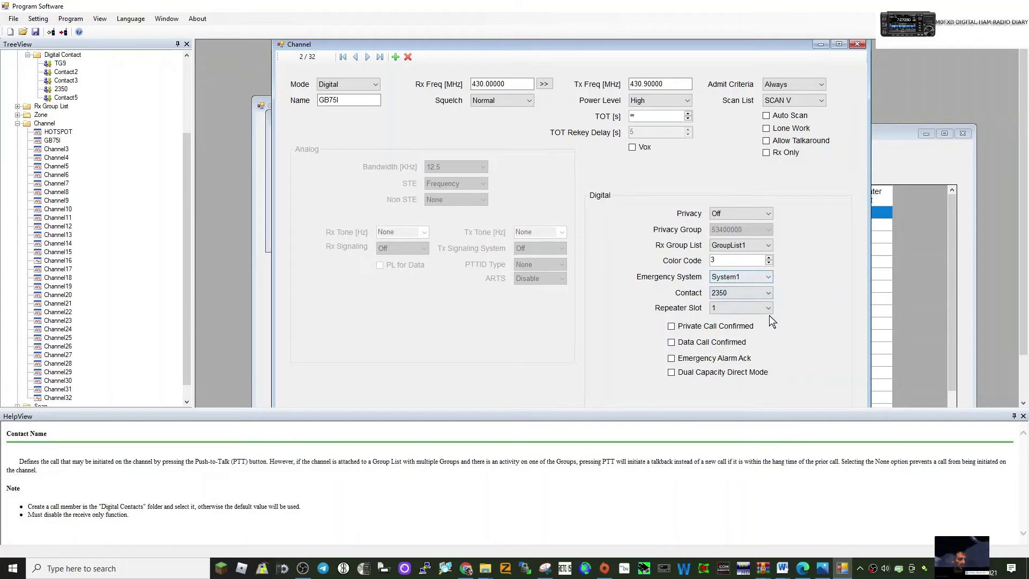
pyautogui.click(769, 308)
pyautogui.click(741, 327)
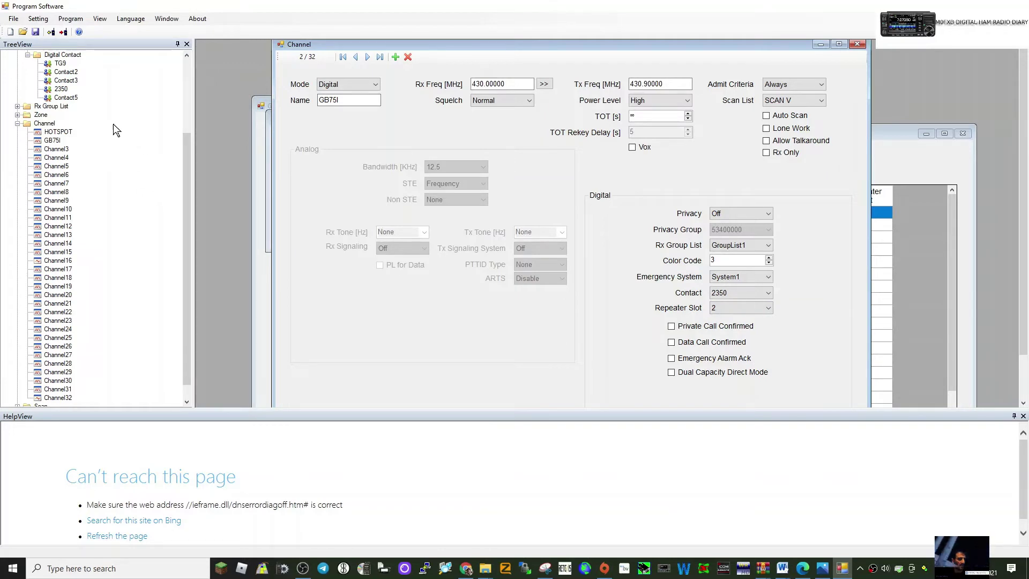
# Expand the zone list, open Zone1 and rename it HOTSPOT.
pyautogui.moveTo(189, 159); pyautogui.dragTo(185, 133)
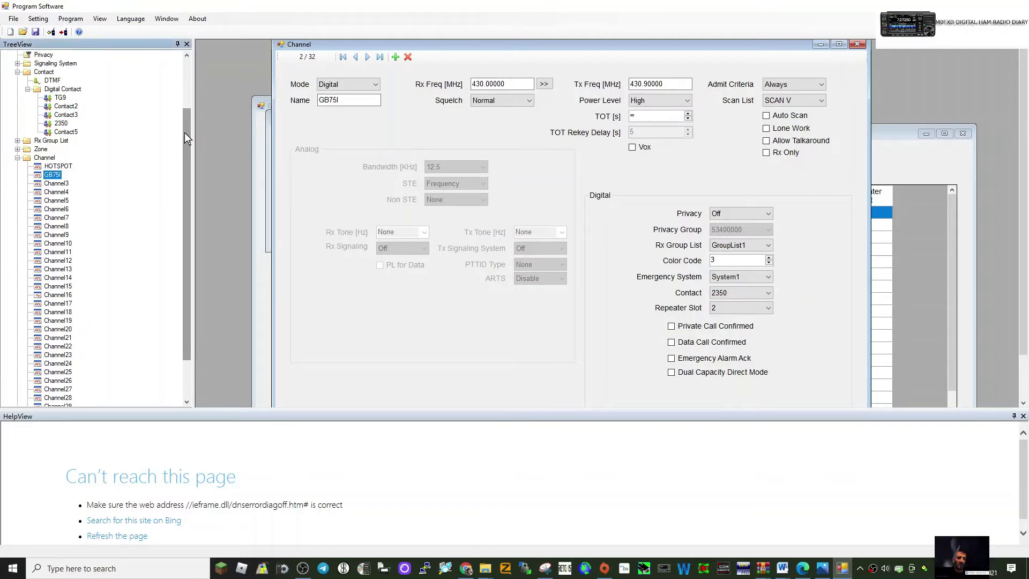
pyautogui.doubleClick(42, 150)
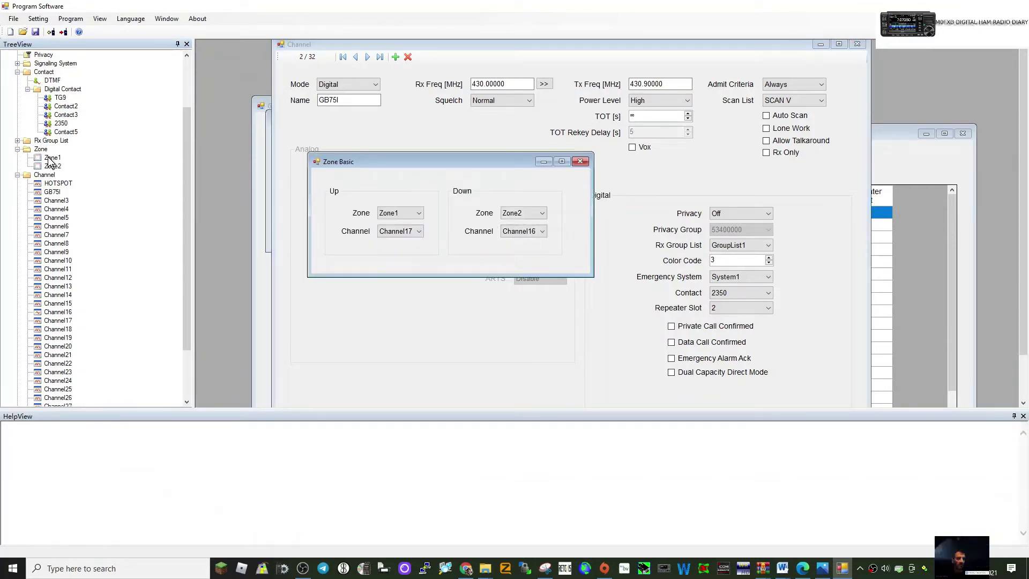
pyautogui.doubleClick(50, 157)
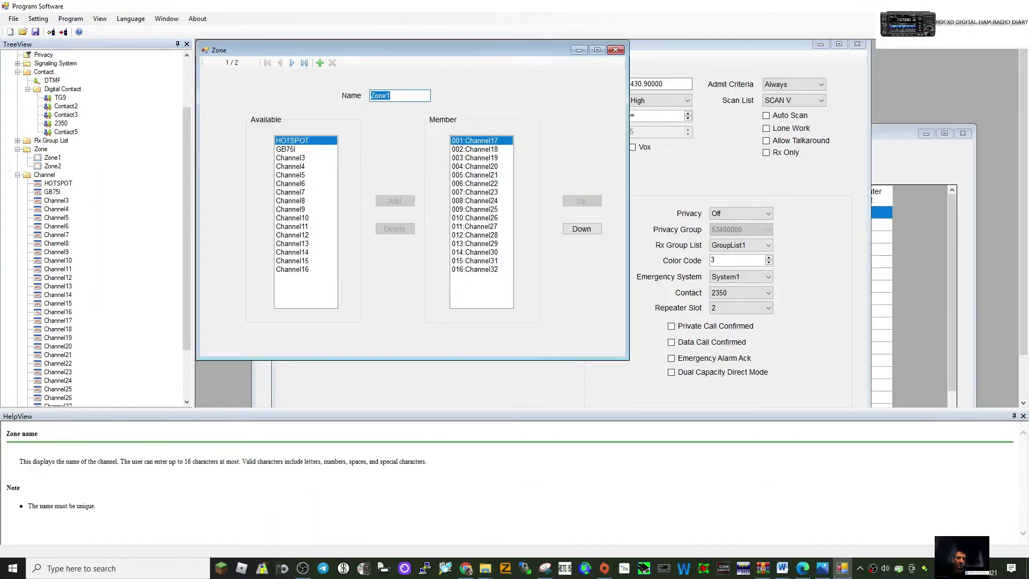
pyautogui.write('HOTSPOT')
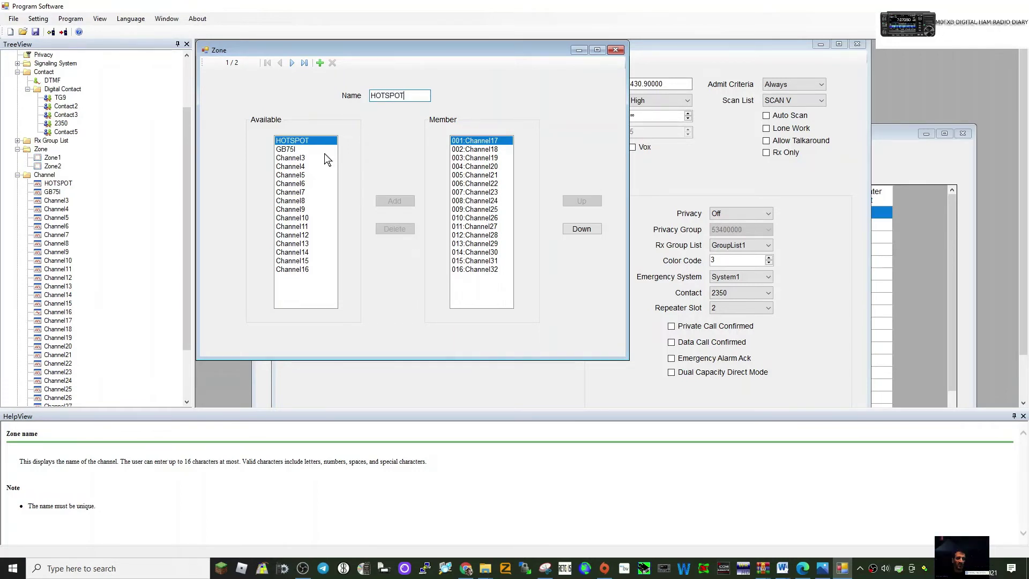
# Remove Channel18 through Channel32 from the HOTSPOT zone's members.
pyautogui.click(302, 140)
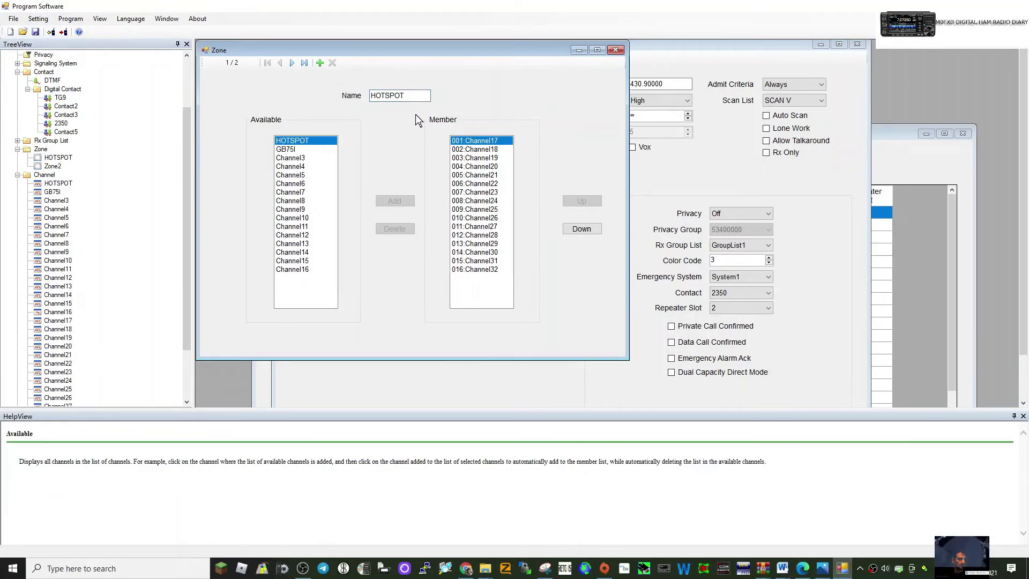
pyautogui.click(291, 151)
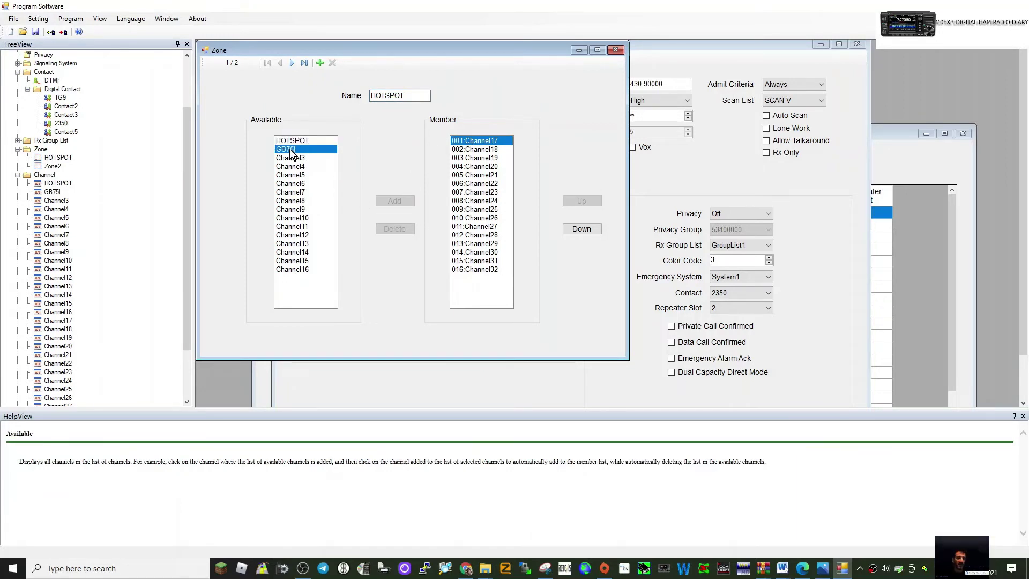
pyautogui.click(298, 141)
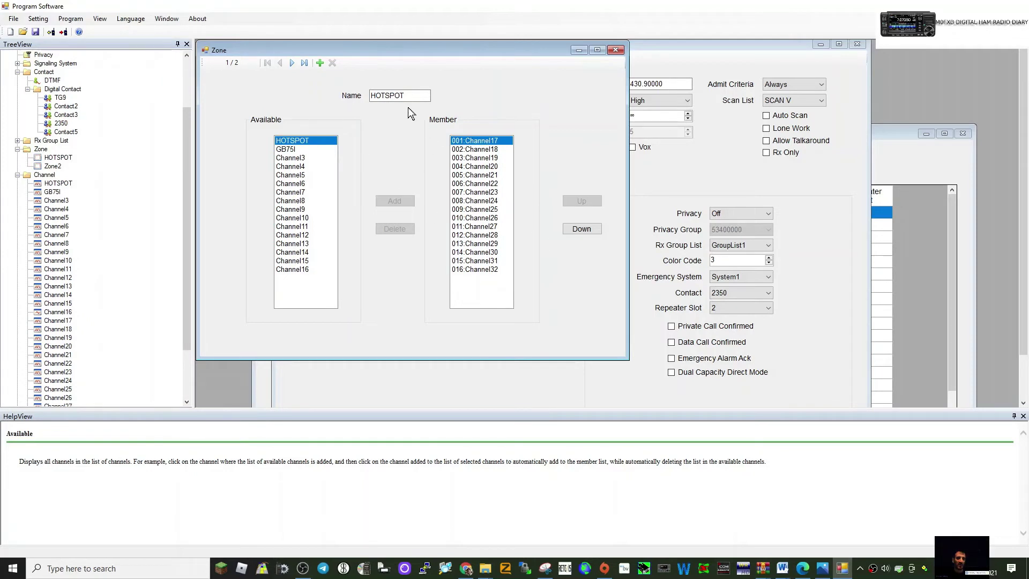
pyautogui.click(394, 228)
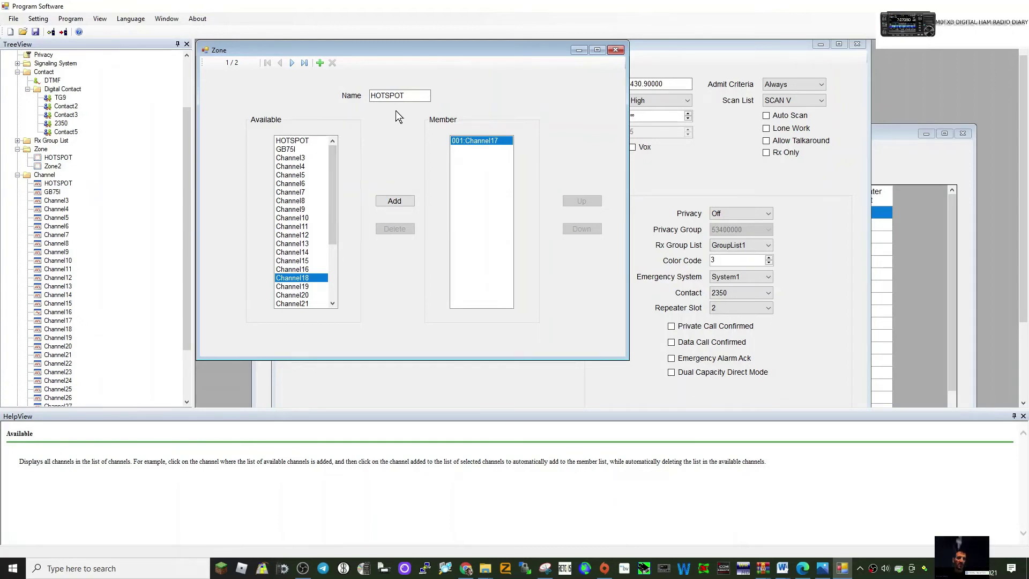
# Add the HOTSPOT channel to the HOTSPOT zone's members and close the zone.
pyautogui.click(287, 141)
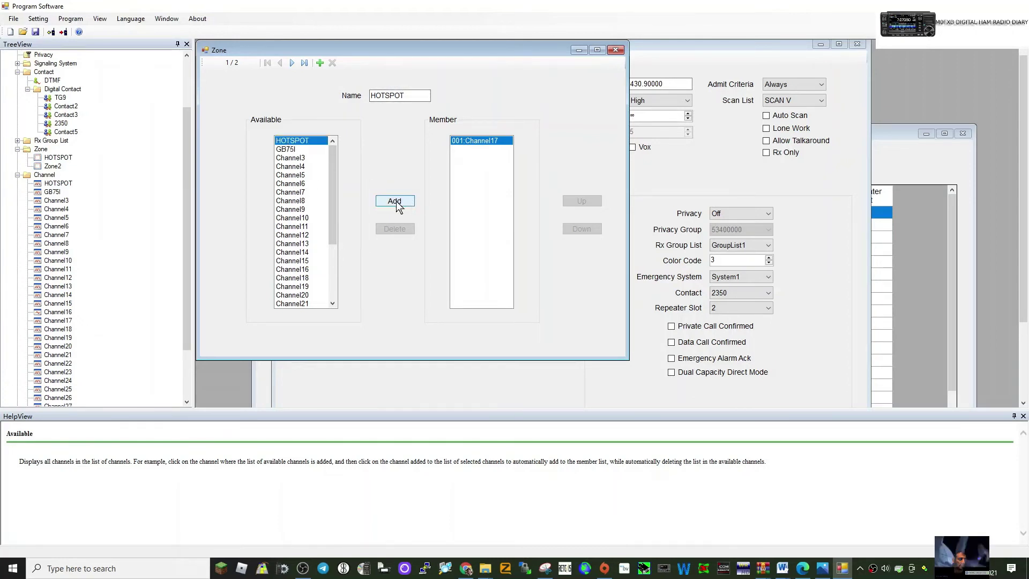
pyautogui.click(397, 201)
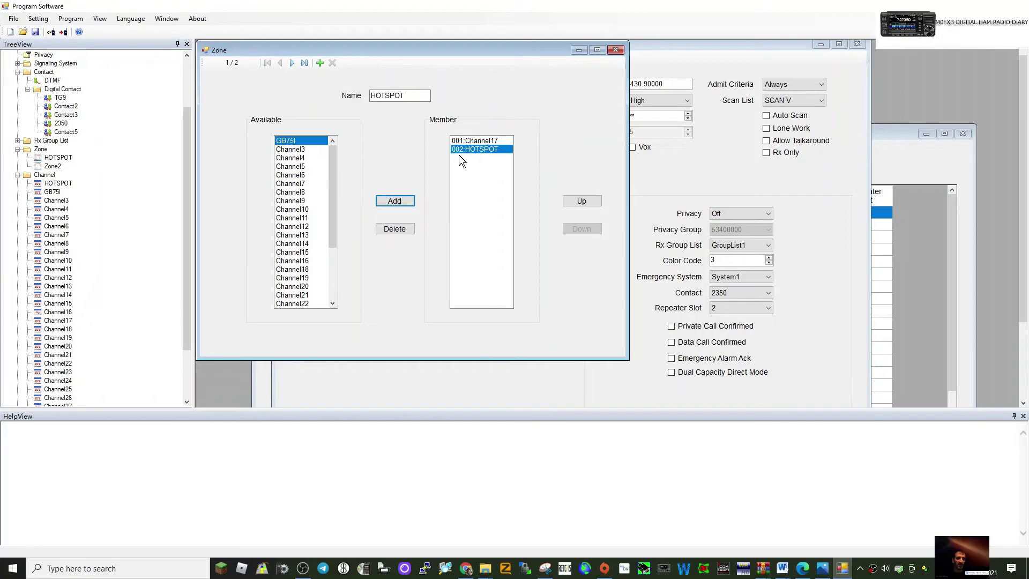
pyautogui.click(472, 145)
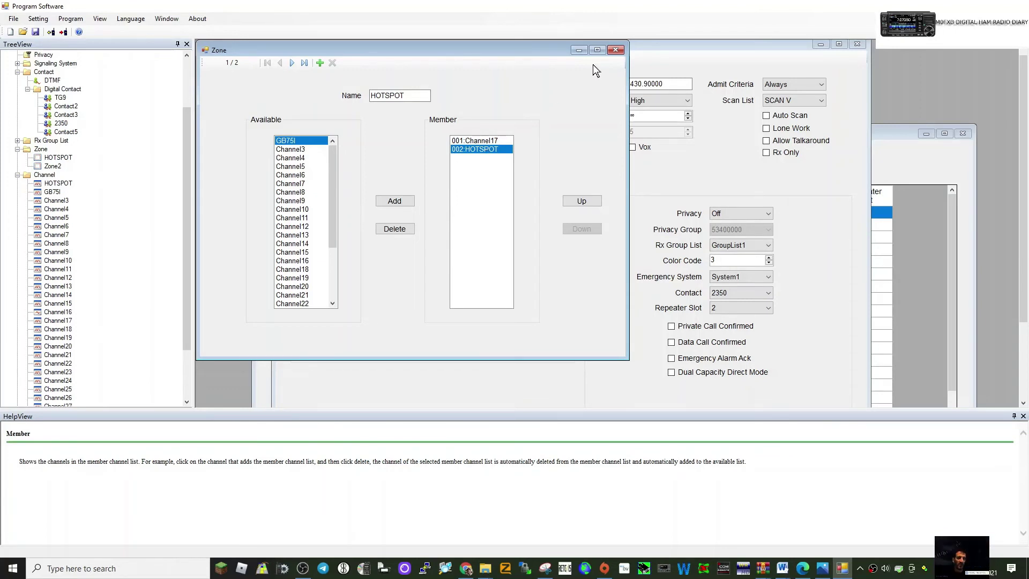
pyautogui.click(611, 51)
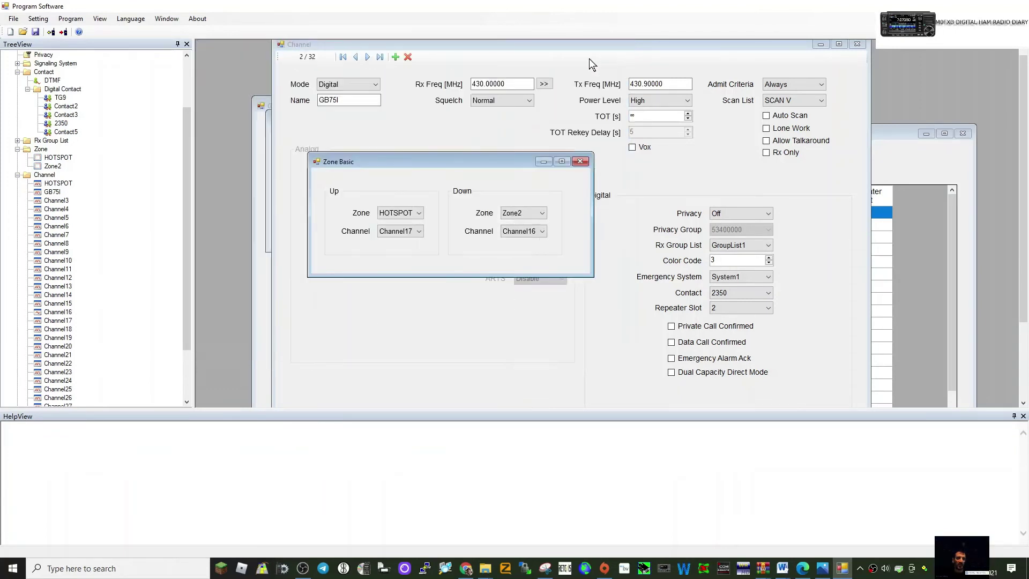
# Open Zone2 and rename it ANALOGUE.
pyautogui.doubleClick(52, 166)
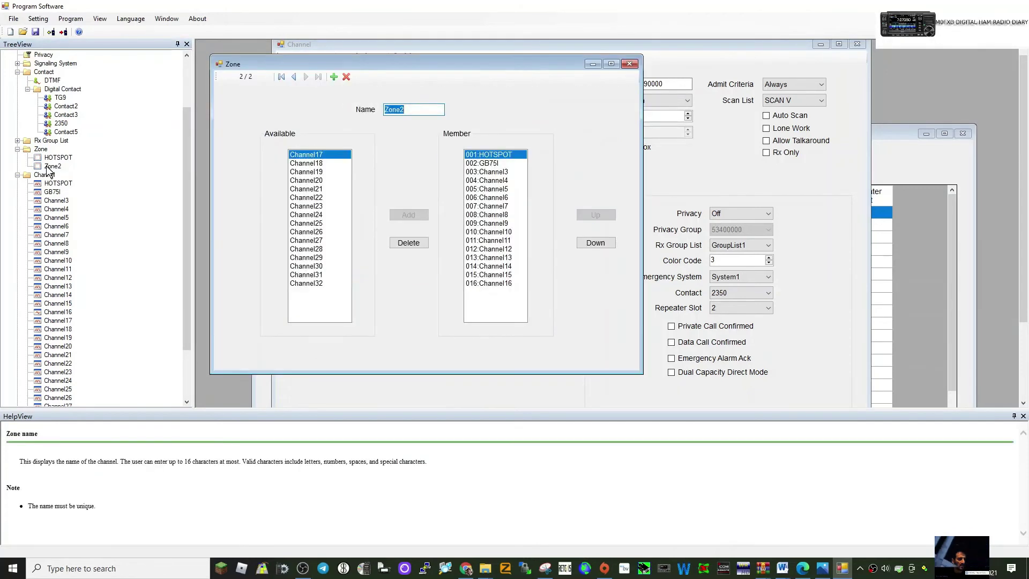
pyautogui.write('A')
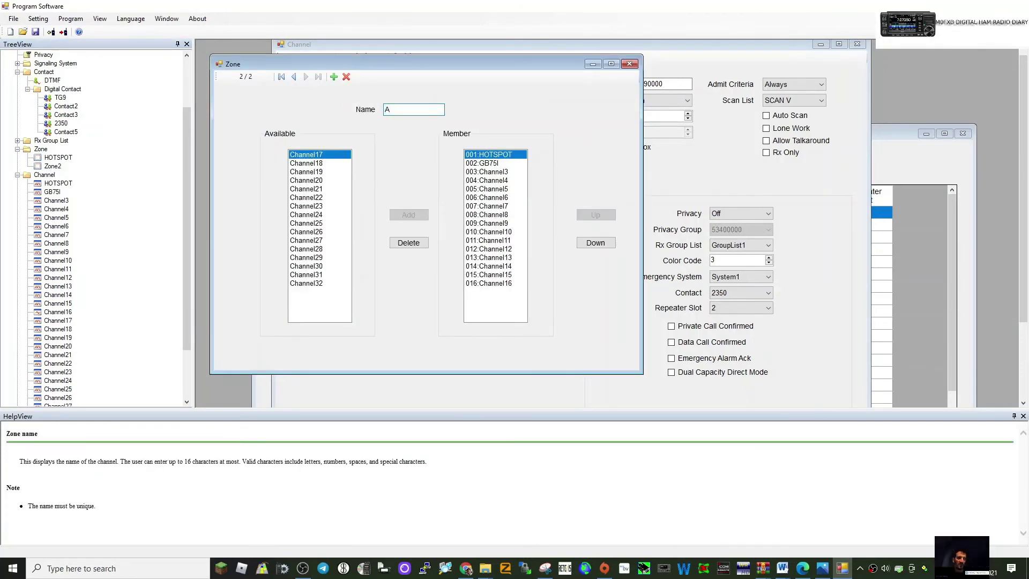
pyautogui.write('NALOGUE')
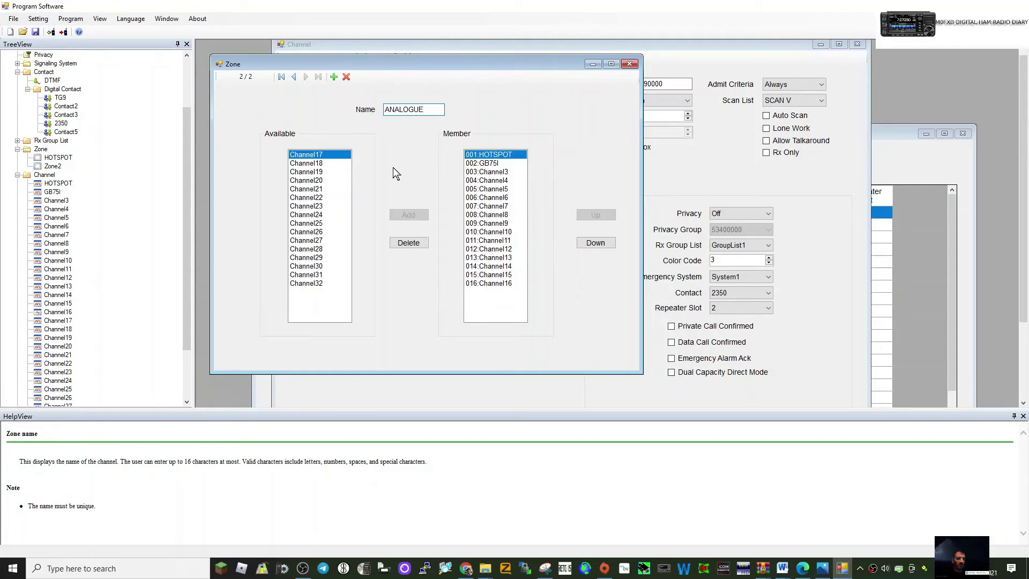
pyautogui.press('Return')
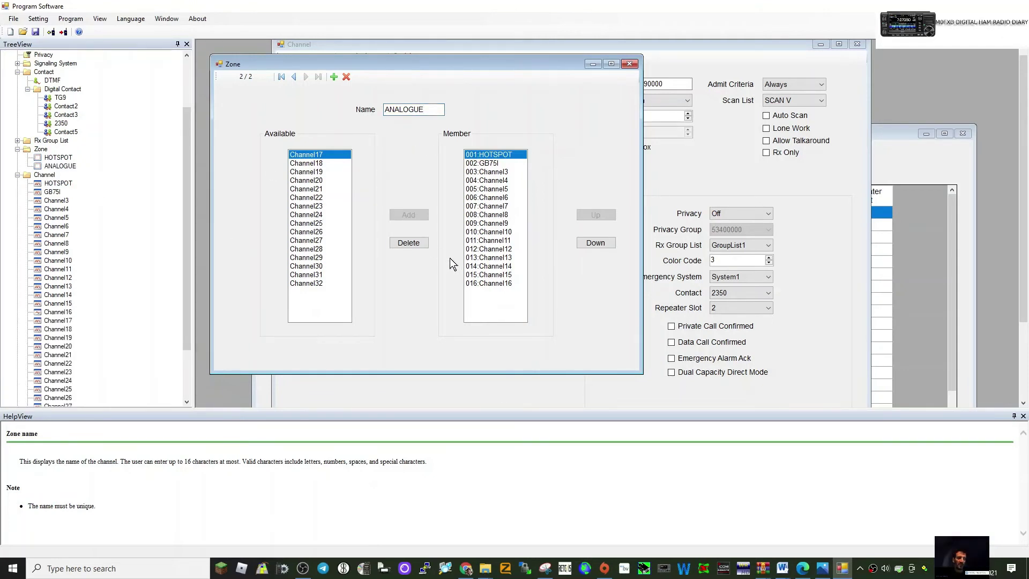
# Remove every channel, from Channel16 up to HOTSPOT, from the ANALOGUE zone's members.
pyautogui.click(487, 284)
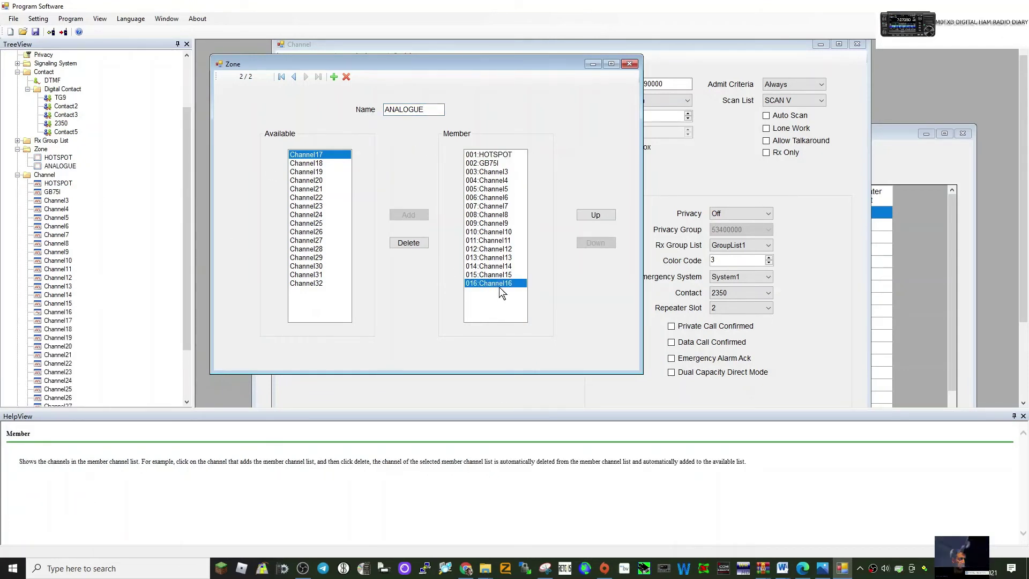
pyautogui.click(418, 244)
pyautogui.click(417, 243)
pyautogui.click(417, 244)
pyautogui.tripleClick(409, 243)
pyautogui.tripleClick(409, 243)
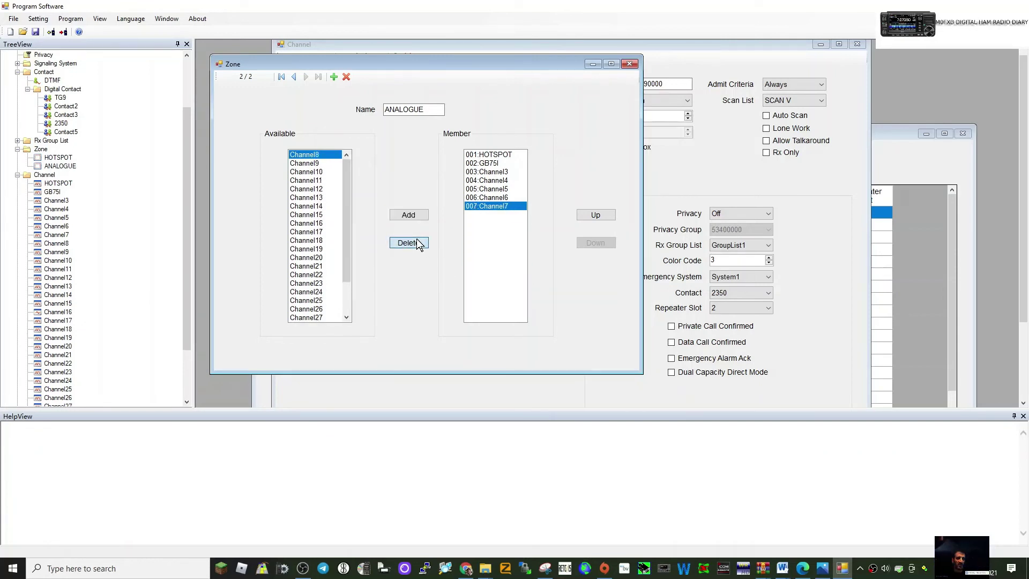
pyautogui.tripleClick(409, 243)
pyautogui.click(409, 243)
pyautogui.click(417, 244)
pyautogui.click(417, 244)
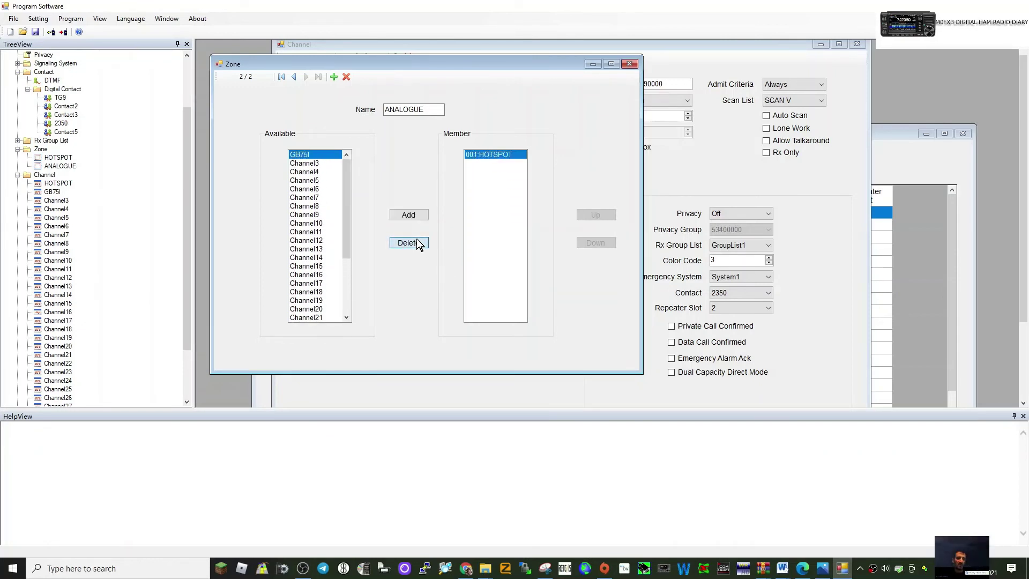
pyautogui.click(417, 244)
# Add the GB7SI channel to the ANALOGUE zone's members and close the Zone and Zone Basic windows.
pyautogui.click(301, 164)
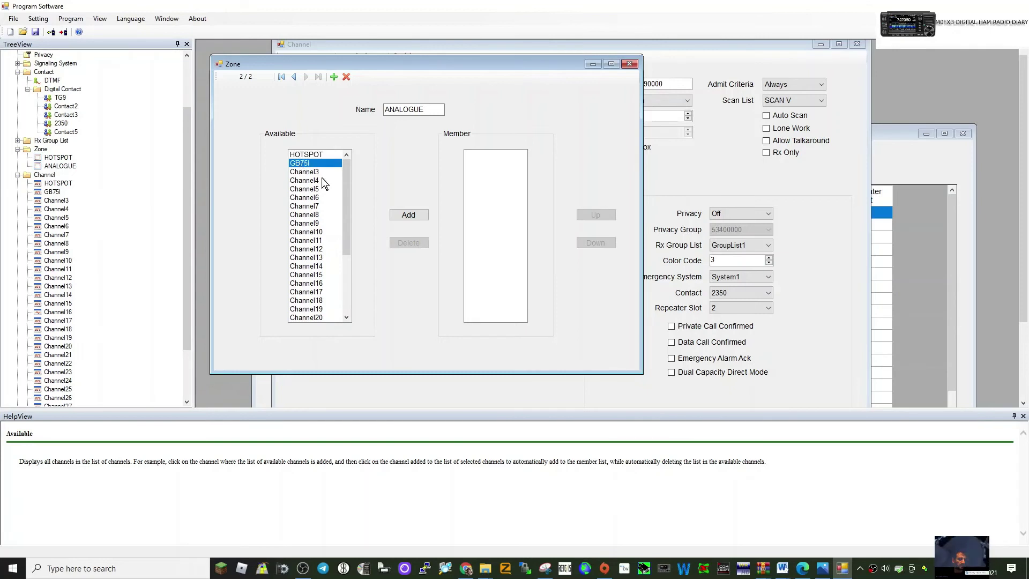
pyautogui.click(410, 217)
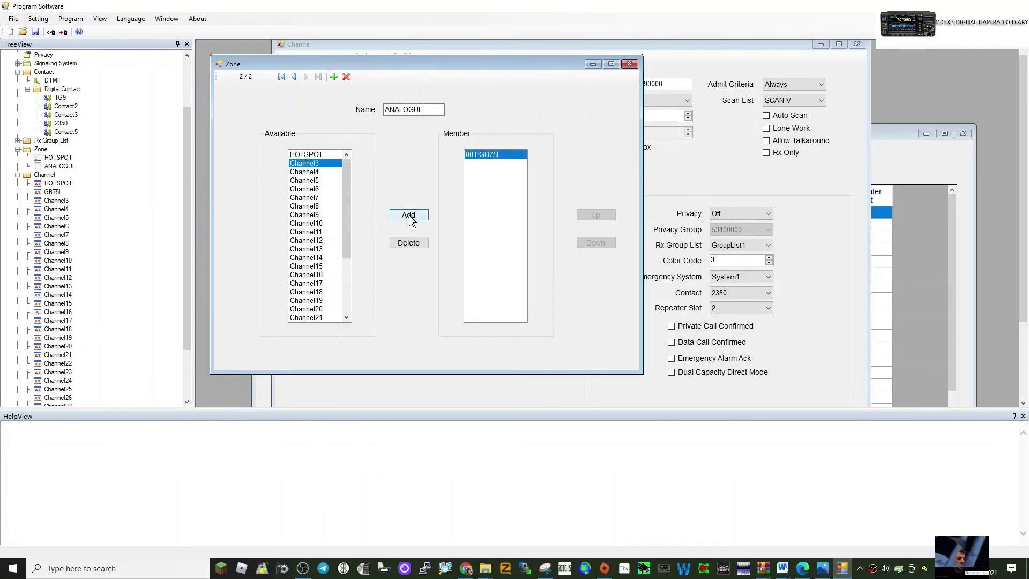
pyautogui.click(629, 64)
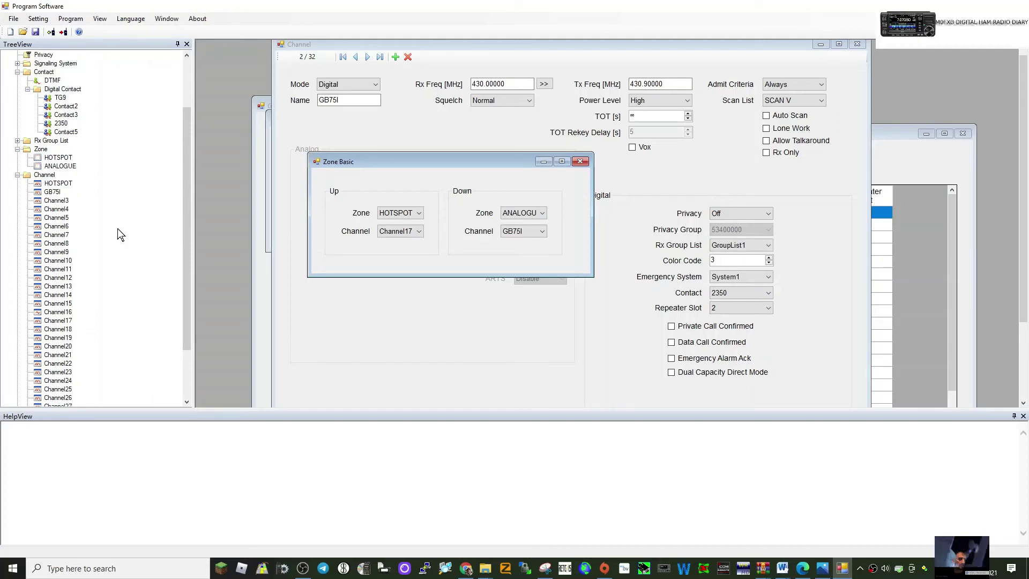
pyautogui.click(584, 159)
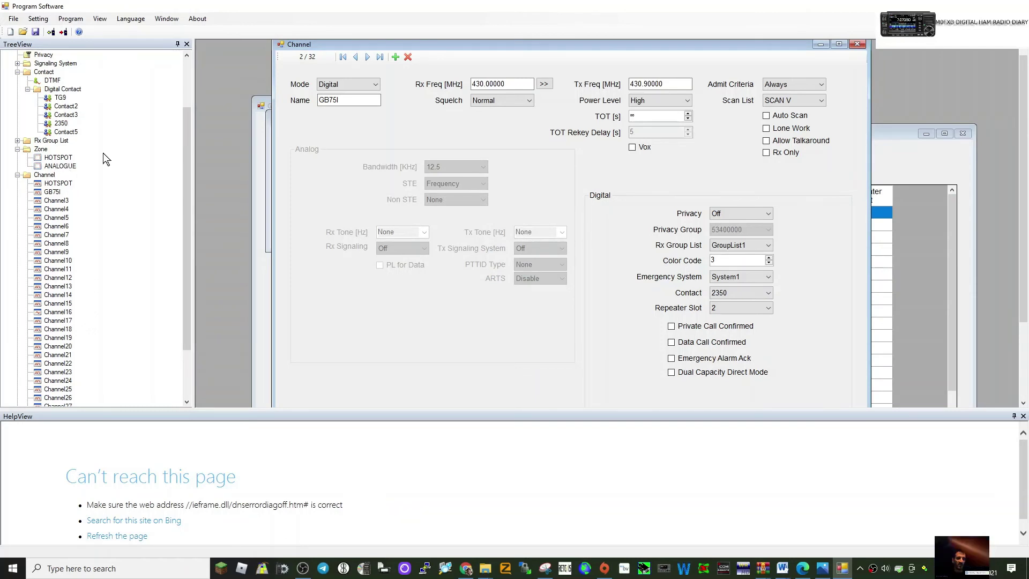
# Review the radio's Basic Information, General Setting, Buttons and DTMF contact pages, with the Buttons page enlarged.
pyautogui.scroll(3, 144, 98)
pyautogui.doubleClick(69, 65)
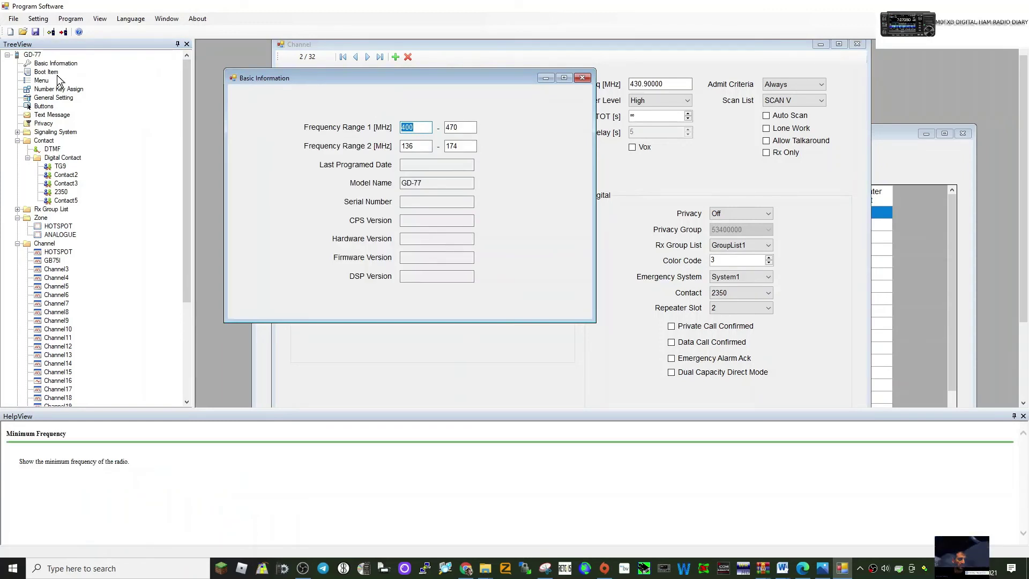
pyautogui.click(42, 80)
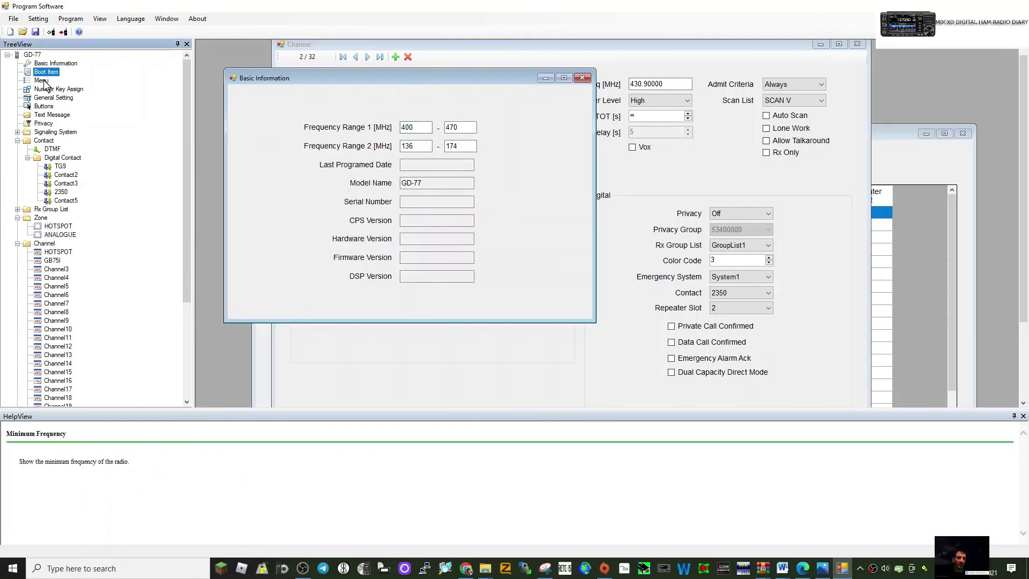
pyautogui.doubleClick(50, 97)
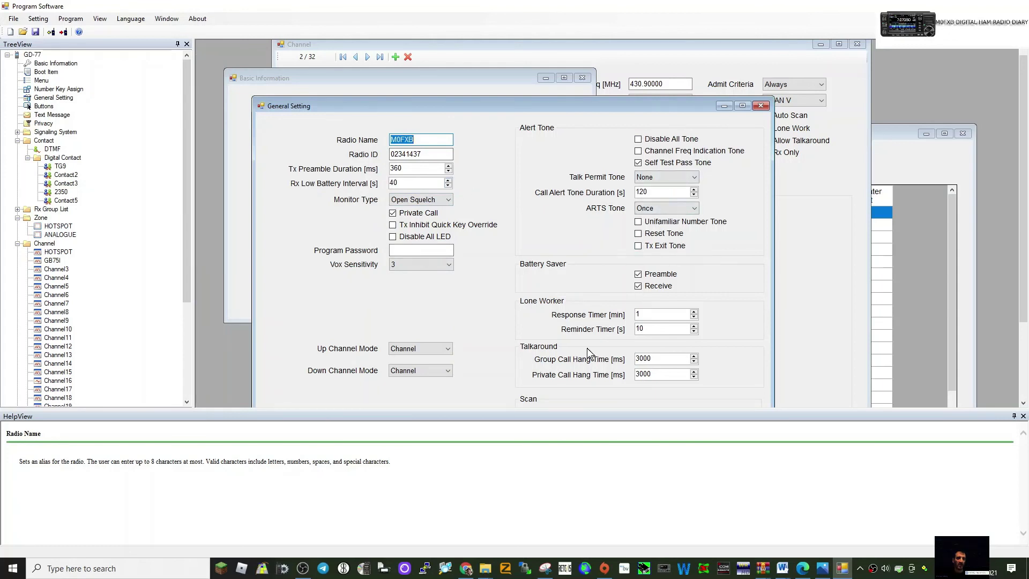
pyautogui.doubleClick(44, 106)
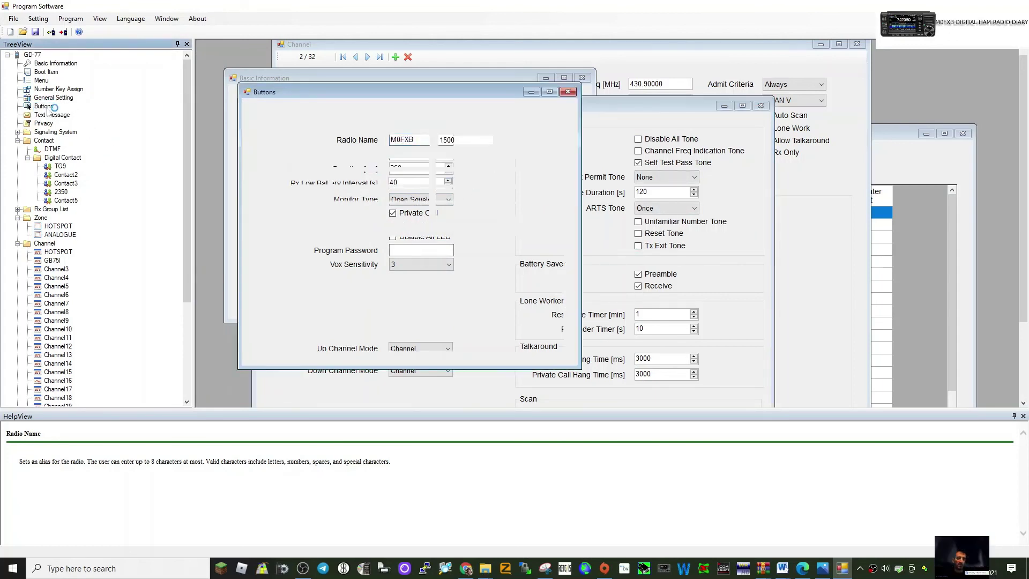
pyautogui.click(551, 93)
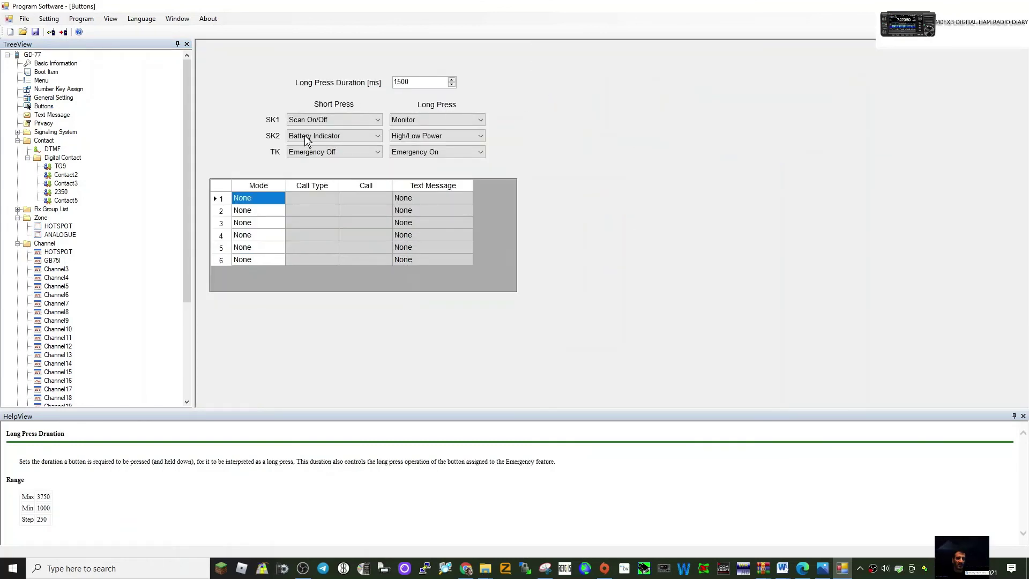
pyautogui.click(52, 150)
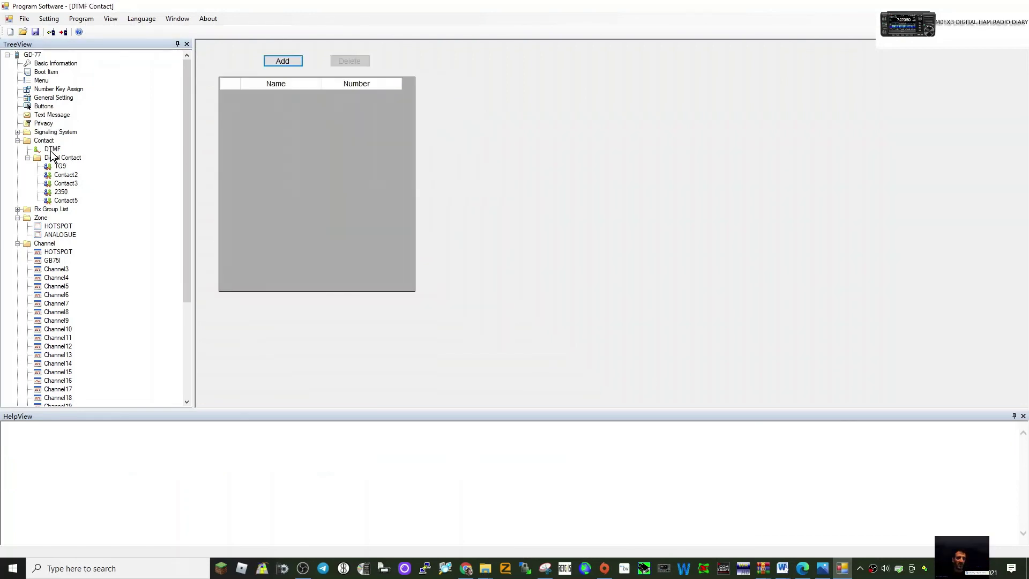